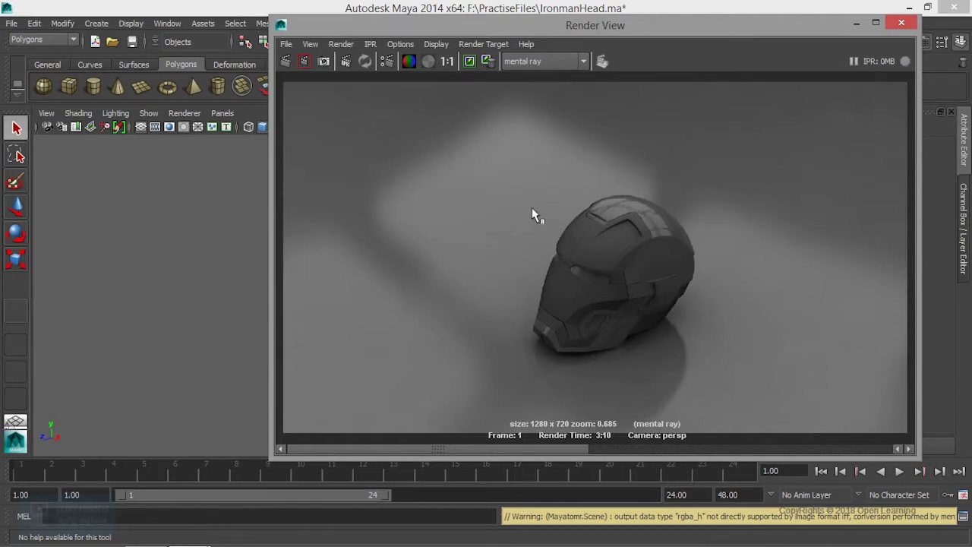
# - Minimize the mental ray Render View of the IronmanHead helmet to reveal the perspective viewport
pyautogui.click(857, 23)
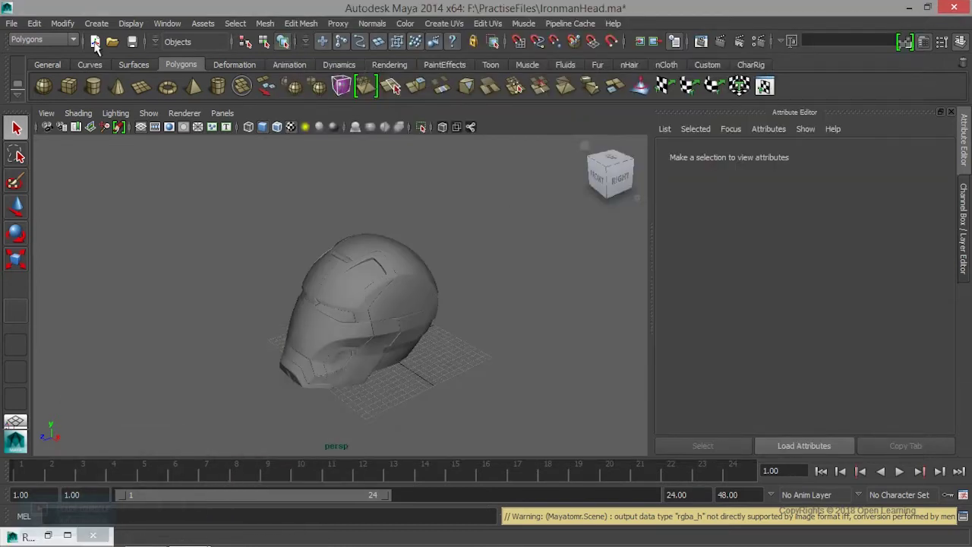
pyautogui.click(102, 23)
pyautogui.moveTo(129, 58)
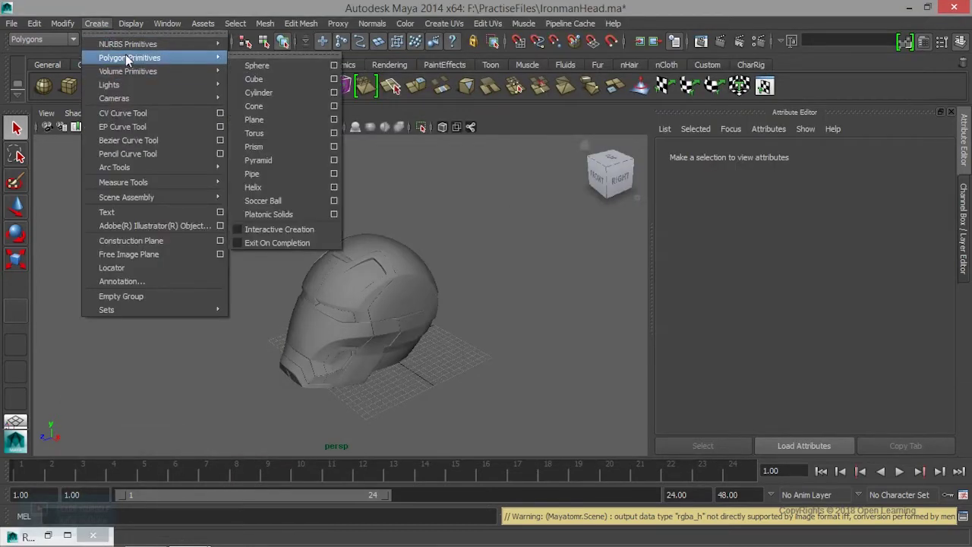
pyautogui.moveTo(152, 84)
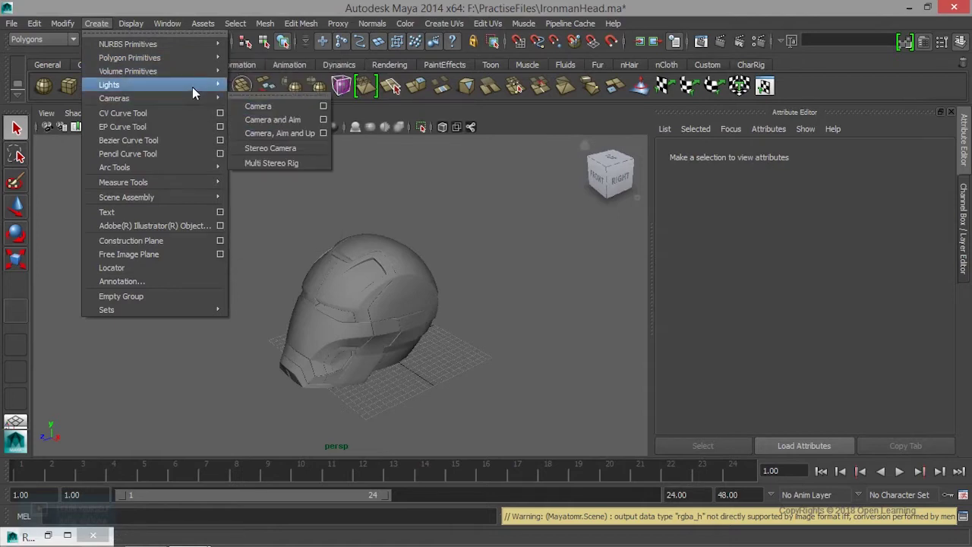
# - Create a point light and move it onto the top of the helmet
pyautogui.click(261, 120)
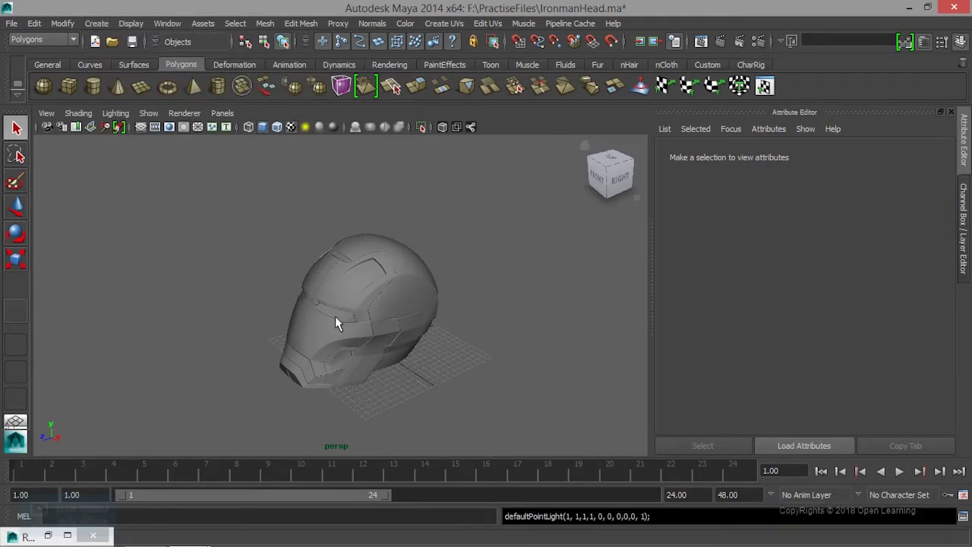
pyautogui.keyDown('alt'); pyautogui.moveTo(272, 347); pyautogui.dragTo(379, 364); pyautogui.keyUp('alt')
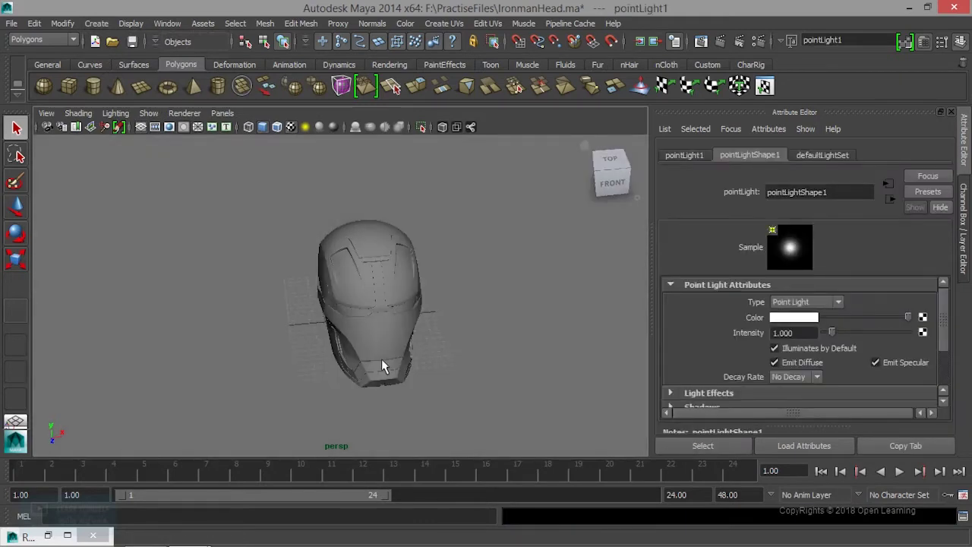
pyautogui.press('w')
pyautogui.moveTo(361, 324)
pyautogui.mouseDown()
pyautogui.moveTo(271, 321)
pyautogui.moveTo(255, 237)
pyautogui.moveTo(202, 288)
pyautogui.moveTo(163, 267)
pyautogui.moveTo(161, 242)
pyautogui.moveTo(217, 256)
pyautogui.mouseUp()
pyautogui.moveTo(281, 260)
pyautogui.mouseDown()
pyautogui.moveTo(337, 254)
pyautogui.moveTo(348, 241)
pyautogui.mouseUp()
pyautogui.moveTo(367, 164)
pyautogui.mouseDown()
pyautogui.moveTo(373, 258)
pyautogui.moveTo(395, 227)
pyautogui.mouseUp()
# - Set the point light's colour to red and duplicate it
pyautogui.click(793, 317)
pyautogui.click(919, 318)
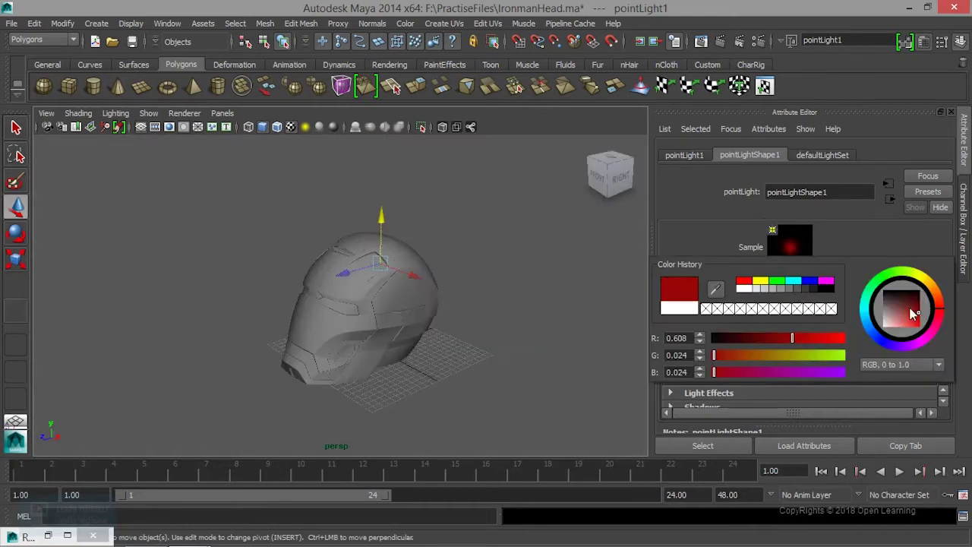
pyautogui.moveTo(402, 331)
pyautogui.keyDown('alt'); pyautogui.mouseDown()
pyautogui.moveTo(399, 319)
pyautogui.moveTo(392, 326)
pyautogui.mouseUp(); pyautogui.keyUp('alt')
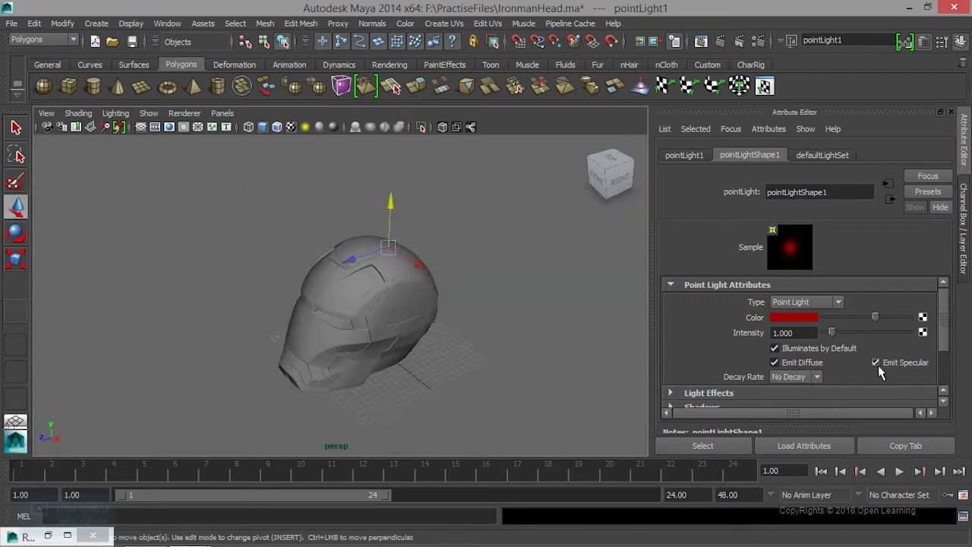
pyautogui.keyDown('alt'); pyautogui.moveTo(527, 306); pyautogui.dragTo(502, 320); pyautogui.keyUp('alt')
pyautogui.hotkey('ctrl', 'd')
# - Move the duplicated pointLight2 down-left and raise it up beside the helmet
pyautogui.moveTo(357, 249); pyautogui.dragTo(92, 349, button='middle')
pyautogui.press('w')
pyautogui.keyDown('alt'); pyautogui.moveTo(130, 321); pyautogui.dragTo(141, 304); pyautogui.keyUp('alt')
pyautogui.moveTo(161, 269); pyautogui.dragTo(160, 167)
pyautogui.keyDown('alt'); pyautogui.moveTo(212, 284); pyautogui.dragTo(203, 406, button='middle'); pyautogui.keyUp('alt')
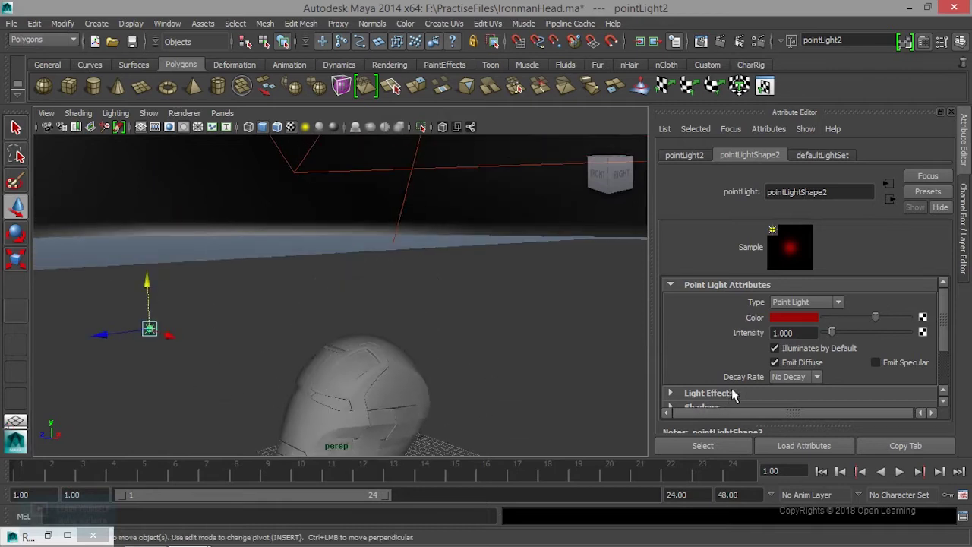
# - Colour pointLight2 blue and render a preview of the scene
pyautogui.click(796, 319)
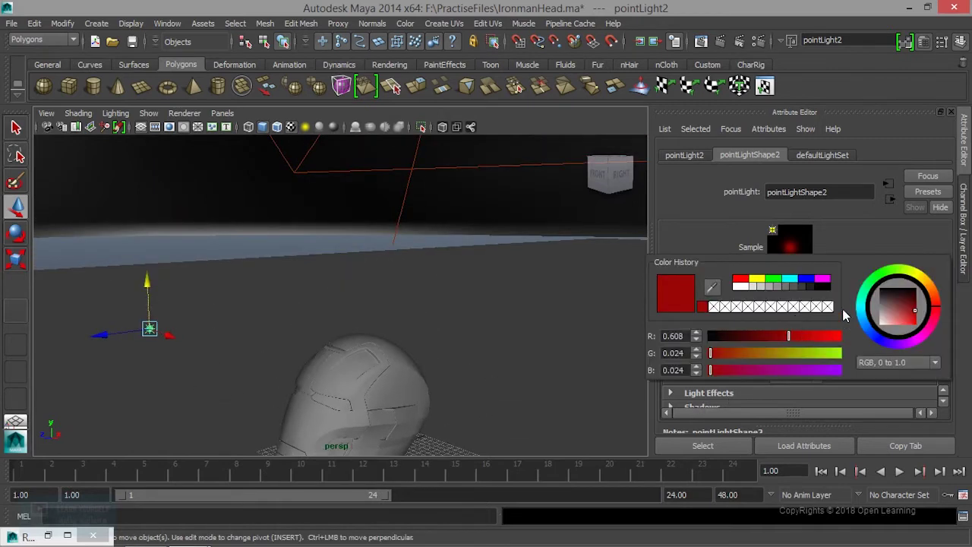
pyautogui.click(807, 280)
pyautogui.moveTo(199, 321)
pyautogui.keyDown('alt'); pyautogui.mouseDown()
pyautogui.moveTo(256, 338)
pyautogui.moveTo(217, 341)
pyautogui.moveTo(341, 262)
pyautogui.mouseUp(); pyautogui.keyUp('alt')
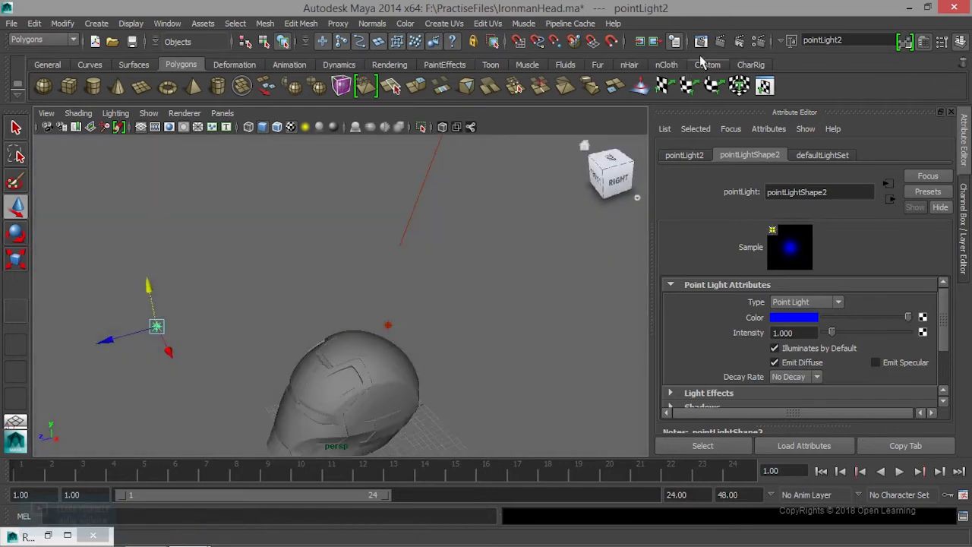
pyautogui.click(701, 41)
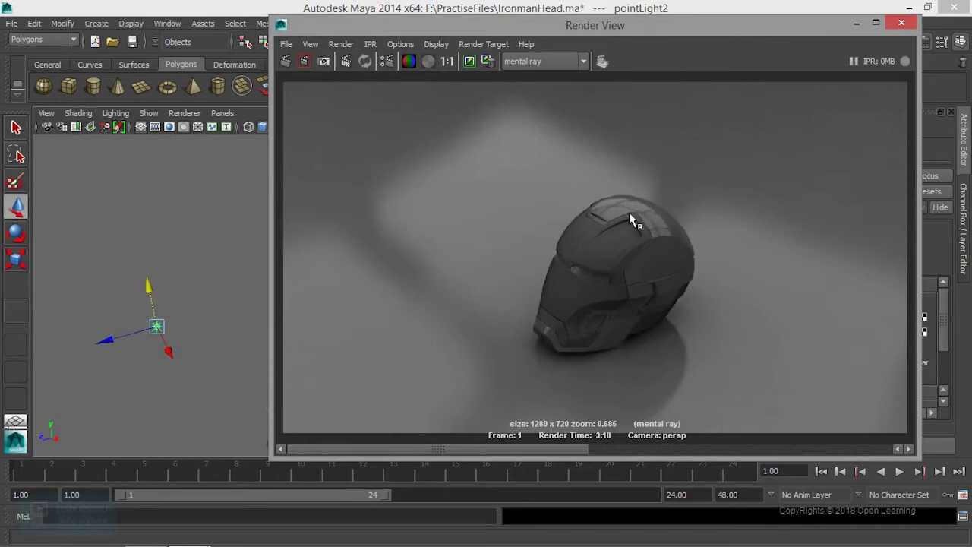
# - Darken the Diffuse Color of the floor plane's mia_material_x1
pyautogui.click(859, 24)
pyautogui.click(326, 250)
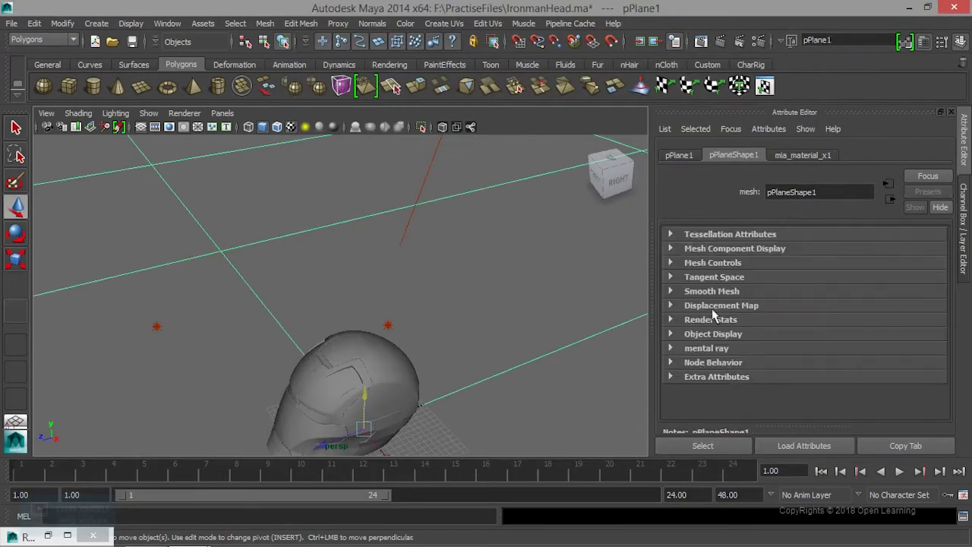
pyautogui.click(802, 155)
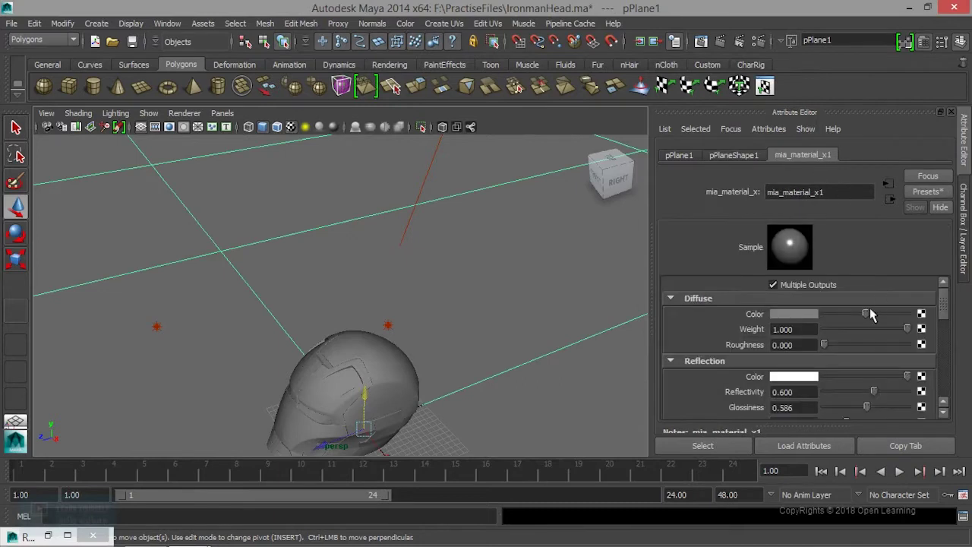
pyautogui.moveTo(866, 314); pyautogui.dragTo(835, 331)
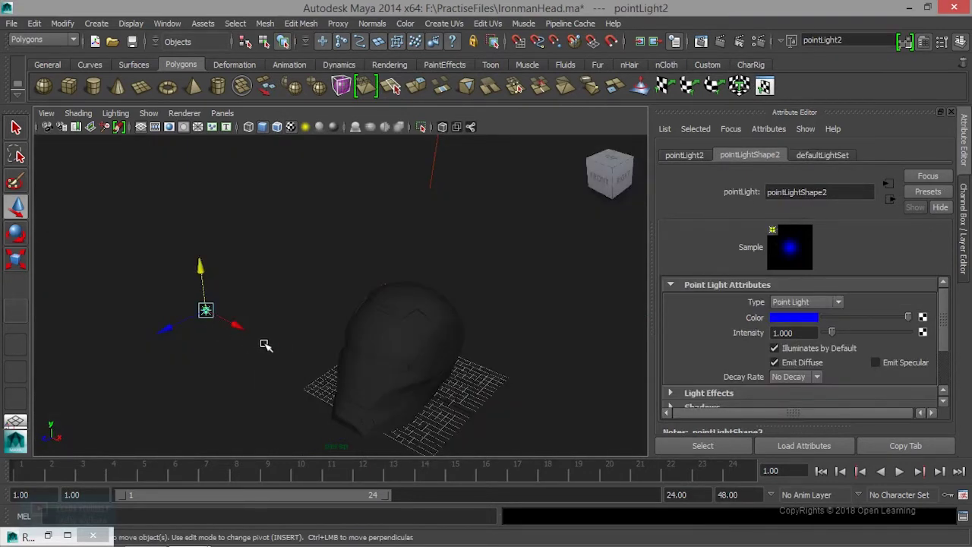
# - Duplicate the blue light into pointLight3 and move it up and right of the helmet
pyautogui.hotkey('ctrl', 'd')
pyautogui.moveTo(205, 310)
pyautogui.mouseDown()
pyautogui.moveTo(549, 372)
pyautogui.moveTo(535, 380)
pyautogui.mouseUp()
pyautogui.moveTo(536, 380)
pyautogui.mouseDown(button='middle')
pyautogui.moveTo(517, 188)
pyautogui.moveTo(525, 169)
pyautogui.mouseUp(button='middle')
pyautogui.click(542, 237)
pyautogui.moveTo(631, 251); pyautogui.dragTo(673, 256, button='middle')
pyautogui.moveTo(674, 257)
pyautogui.keyDown('alt'); pyautogui.mouseDown()
pyautogui.moveTo(418, 373)
pyautogui.moveTo(409, 387)
pyautogui.mouseUp(); pyautogui.keyUp('alt')
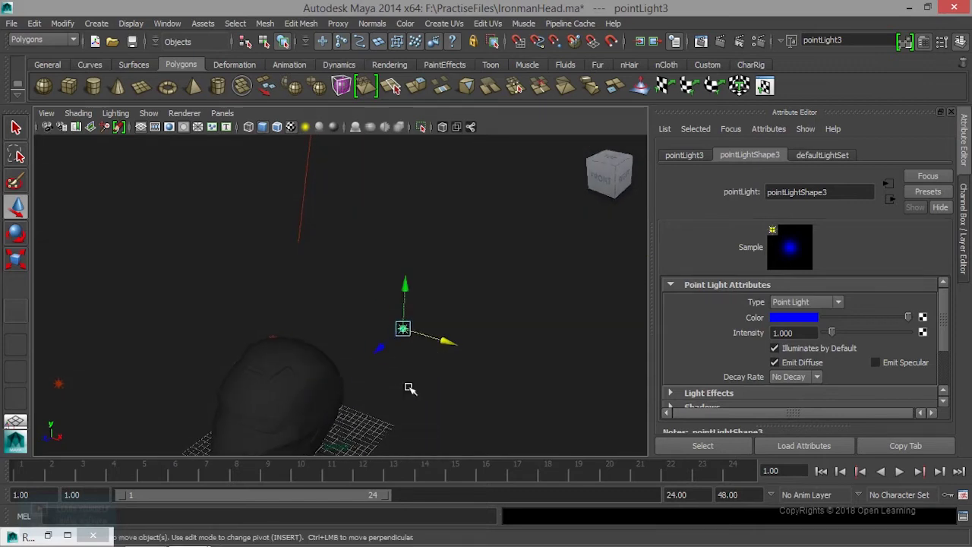
pyautogui.moveTo(501, 351); pyautogui.dragTo(595, 360, button='middle')
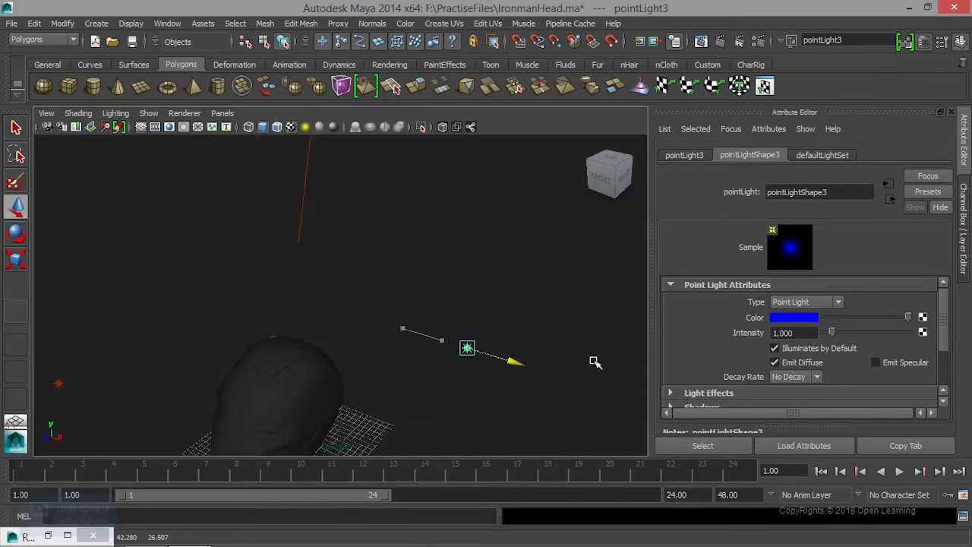
# - Colour pointLight3 green and push it further right and higher
pyautogui.click(801, 319)
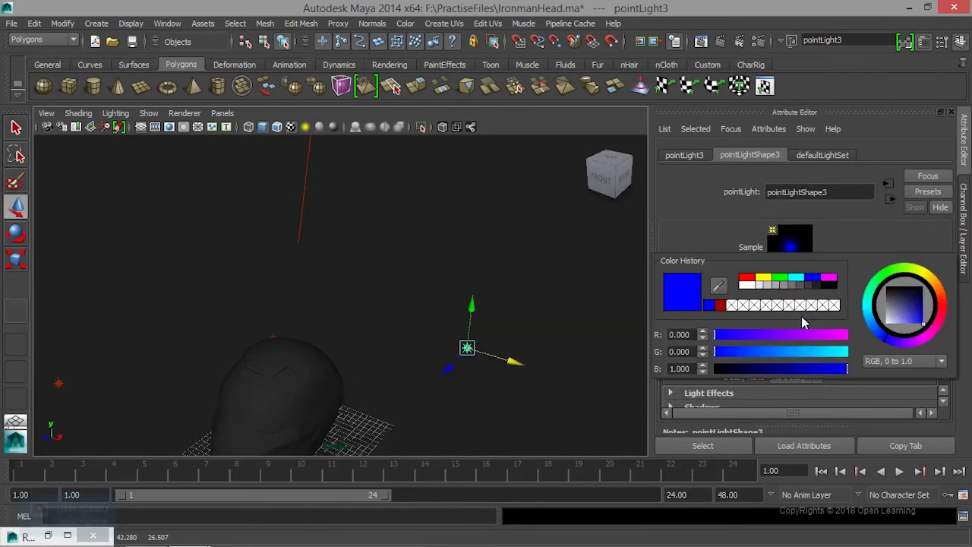
pyautogui.click(780, 277)
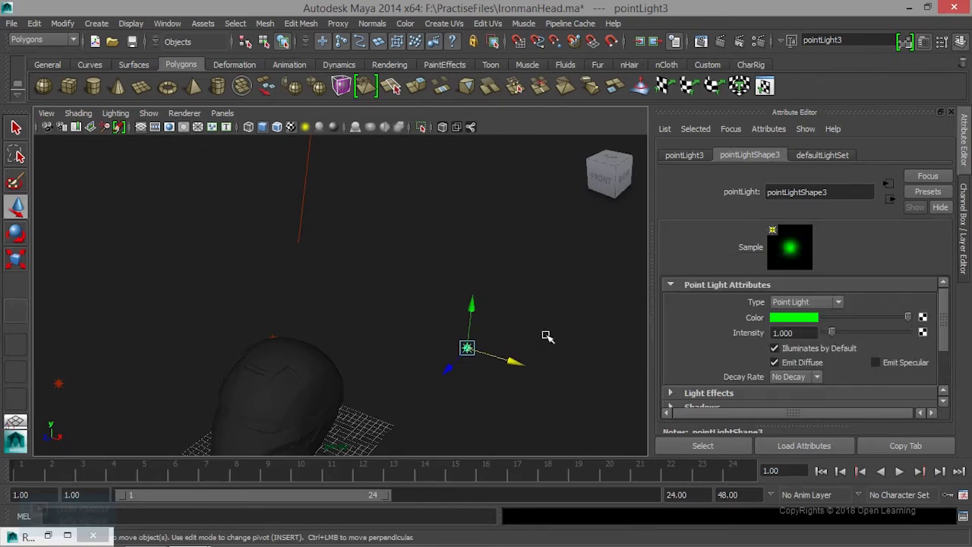
pyautogui.moveTo(519, 363); pyautogui.dragTo(698, 372)
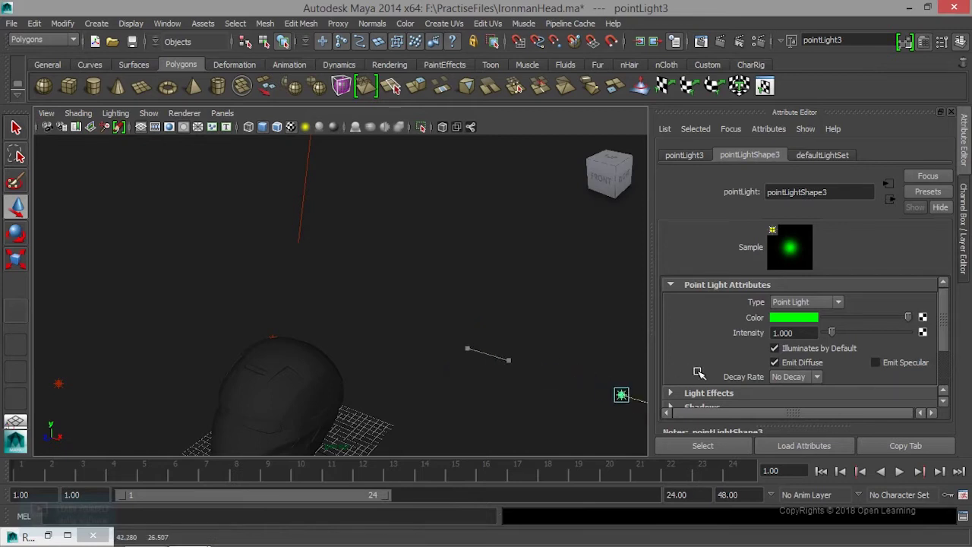
pyautogui.moveTo(621, 348); pyautogui.dragTo(625, 258)
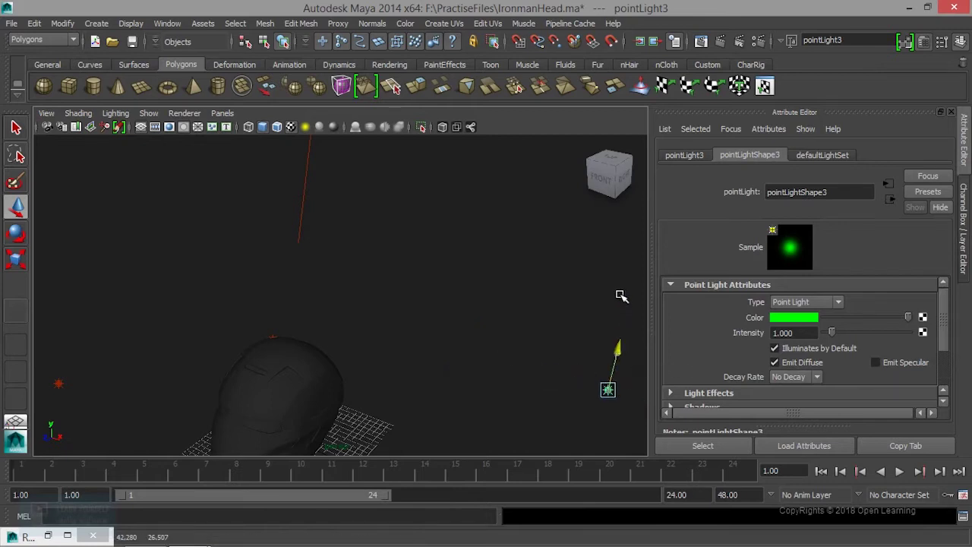
pyautogui.keyDown('alt'); pyautogui.moveTo(375, 386); pyautogui.dragTo(331, 387); pyautogui.keyUp('alt')
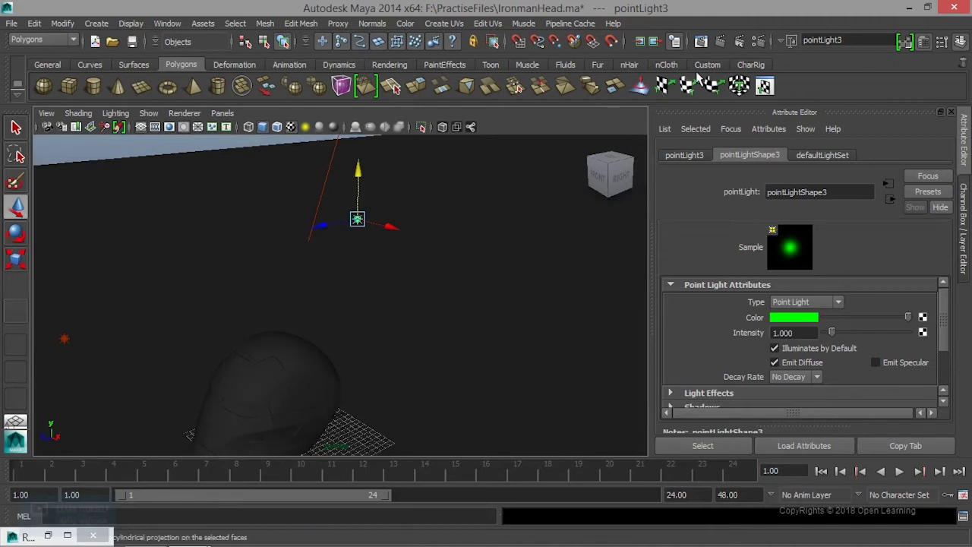
pyautogui.click(712, 66)
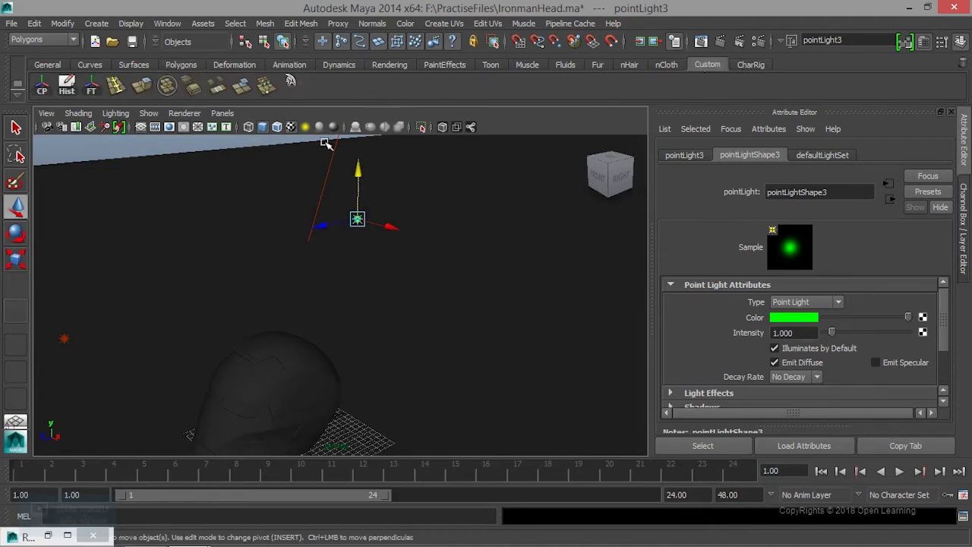
pyautogui.keyDown('alt'); pyautogui.moveTo(311, 148); pyautogui.dragTo(368, 235); pyautogui.keyUp('alt')
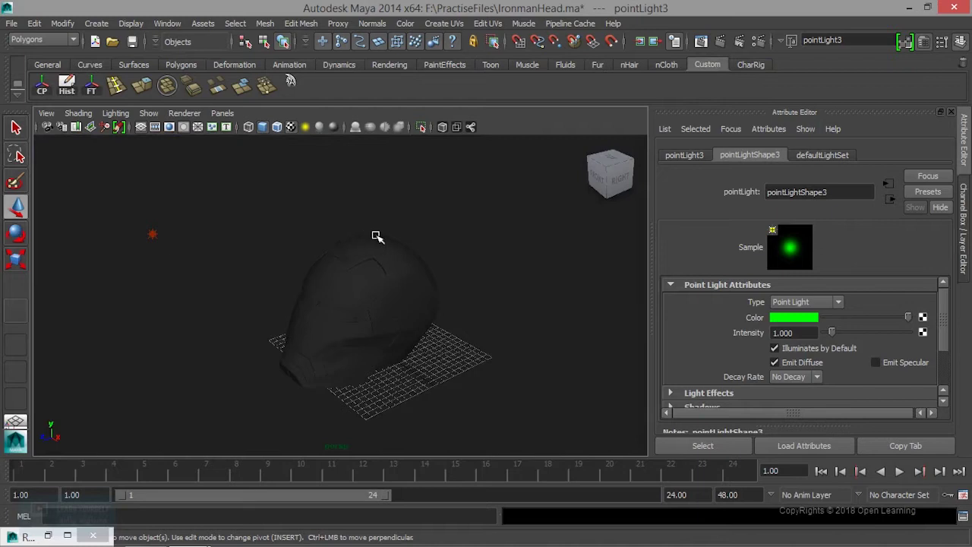
pyautogui.click(698, 41)
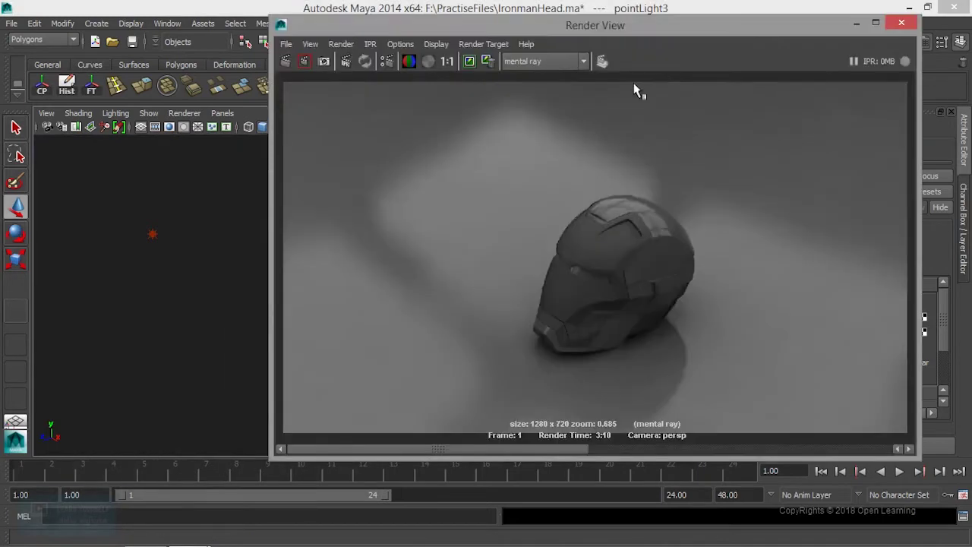
pyautogui.click(285, 62)
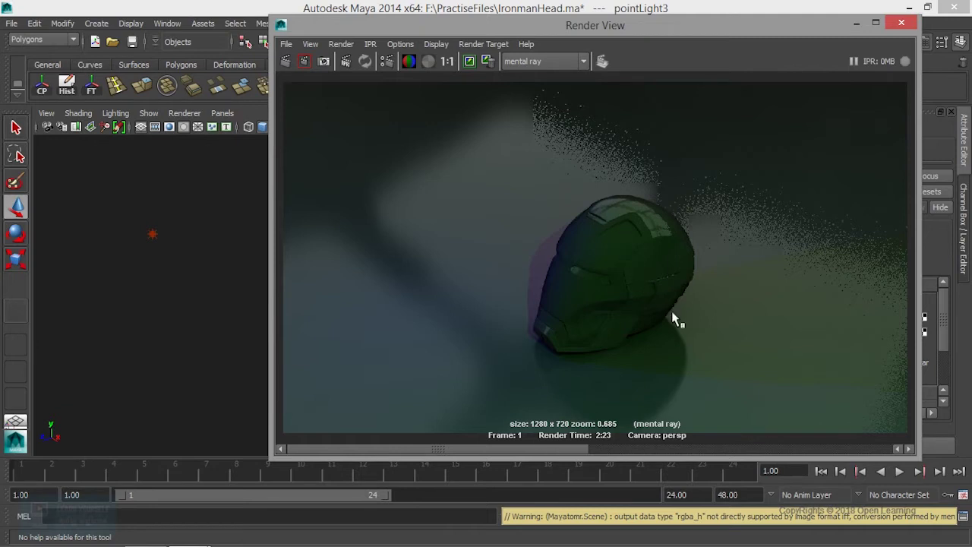
pyautogui.scroll(4, 671, 319)
pyautogui.scroll(1, 671, 319)
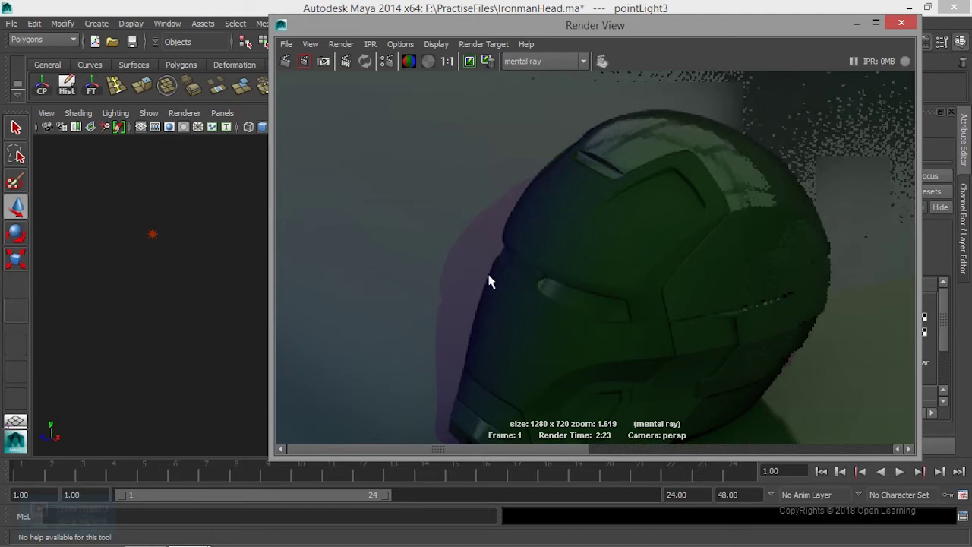
pyautogui.scroll(-2, 456, 283)
pyautogui.scroll(-1, 456, 284)
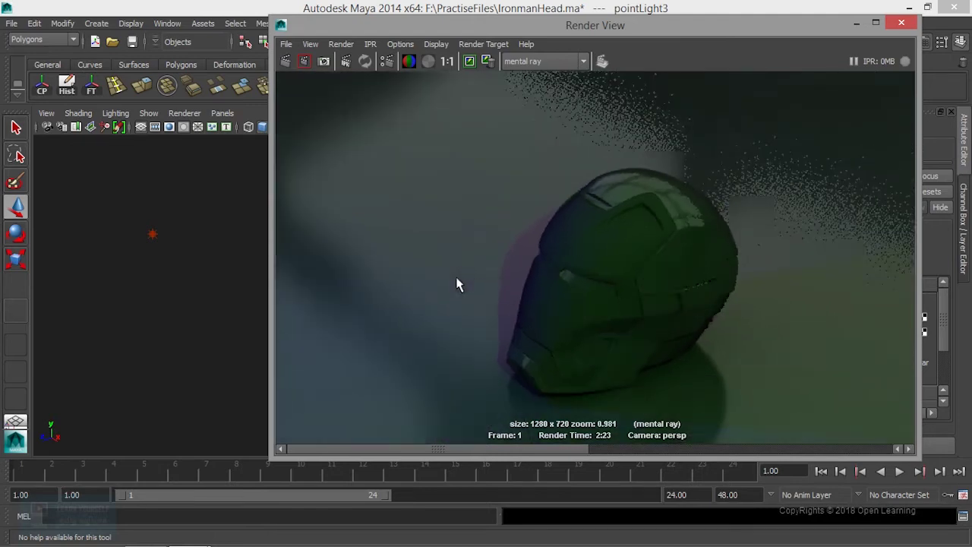
pyautogui.scroll(-1, 456, 284)
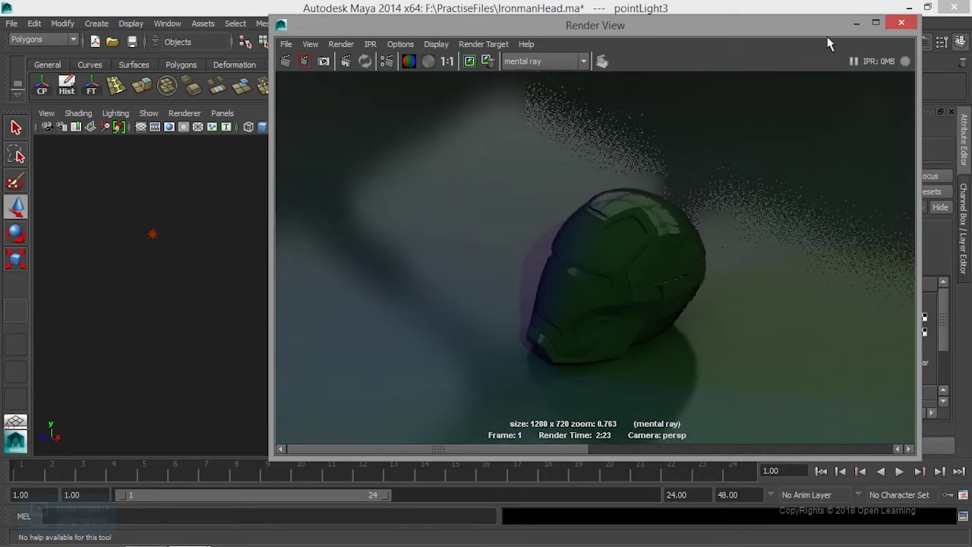
pyautogui.click(857, 24)
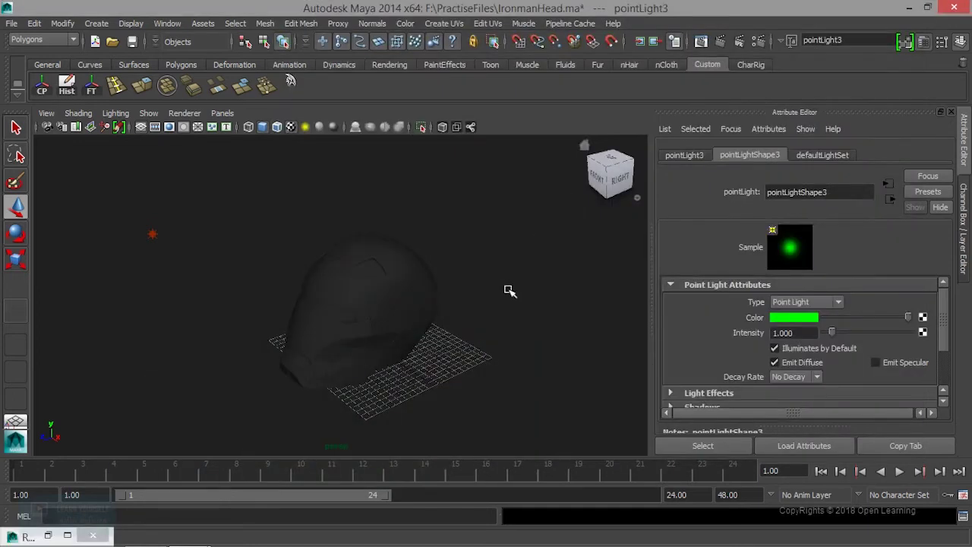
# - Shift the green light along X and raise it higher on Y
pyautogui.scroll(-3, 509, 291)
pyautogui.scroll(-2, 508, 289)
pyautogui.moveTo(508, 289)
pyautogui.keyDown('alt'); pyautogui.mouseDown()
pyautogui.moveTo(475, 299)
pyautogui.moveTo(522, 301)
pyautogui.moveTo(509, 281)
pyautogui.mouseUp(); pyautogui.keyUp('alt')
pyautogui.moveTo(480, 243)
pyautogui.mouseDown()
pyautogui.moveTo(581, 237)
pyautogui.moveTo(547, 228)
pyautogui.moveTo(549, 163)
pyautogui.mouseUp()
pyautogui.moveTo(549, 230)
pyautogui.keyDown('alt'); pyautogui.mouseDown()
pyautogui.moveTo(412, 293)
pyautogui.moveTo(440, 254)
pyautogui.moveTo(501, 230)
pyautogui.moveTo(464, 182)
pyautogui.mouseUp(); pyautogui.keyUp('alt')
pyautogui.keyDown('alt'); pyautogui.moveTo(319, 341); pyautogui.dragTo(206, 373); pyautogui.keyUp('alt')
pyautogui.moveTo(205, 373)
pyautogui.keyDown('alt'); pyautogui.mouseDown(button='middle')
pyautogui.moveTo(373, 375)
pyautogui.moveTo(539, 397)
pyautogui.moveTo(431, 427)
pyautogui.moveTo(382, 358)
pyautogui.mouseUp(button='middle'); pyautogui.keyUp('alt')
pyautogui.keyDown('alt'); pyautogui.moveTo(382, 358); pyautogui.dragTo(481, 317, button='right'); pyautogui.keyUp('alt')
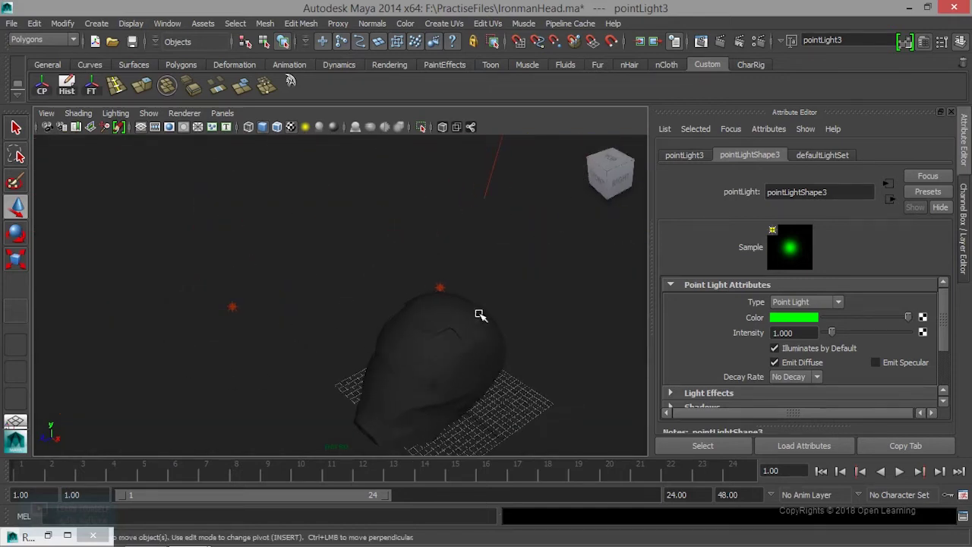
# - Raise the red point light pointLight1 above the helmet
pyautogui.click(439, 288)
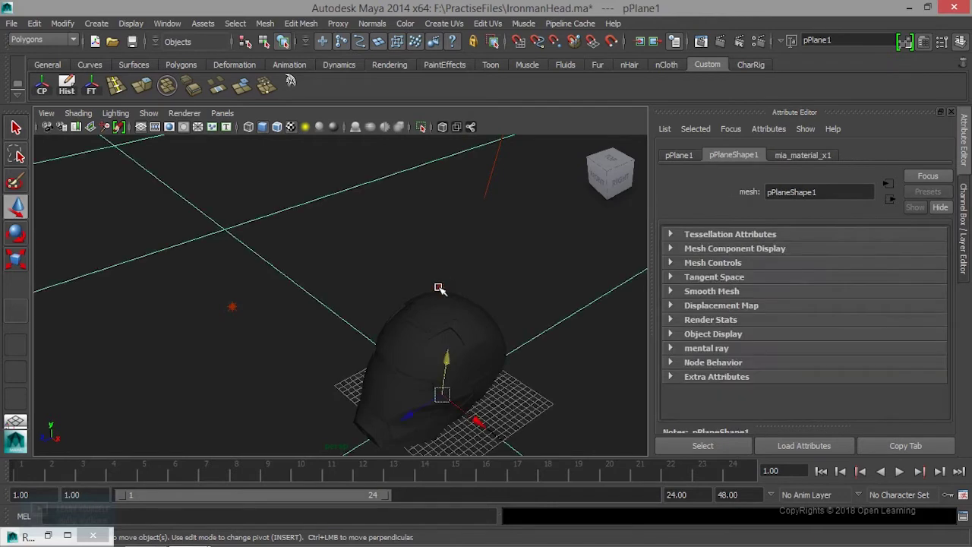
pyautogui.click(460, 308)
pyautogui.scroll(2, 460, 308)
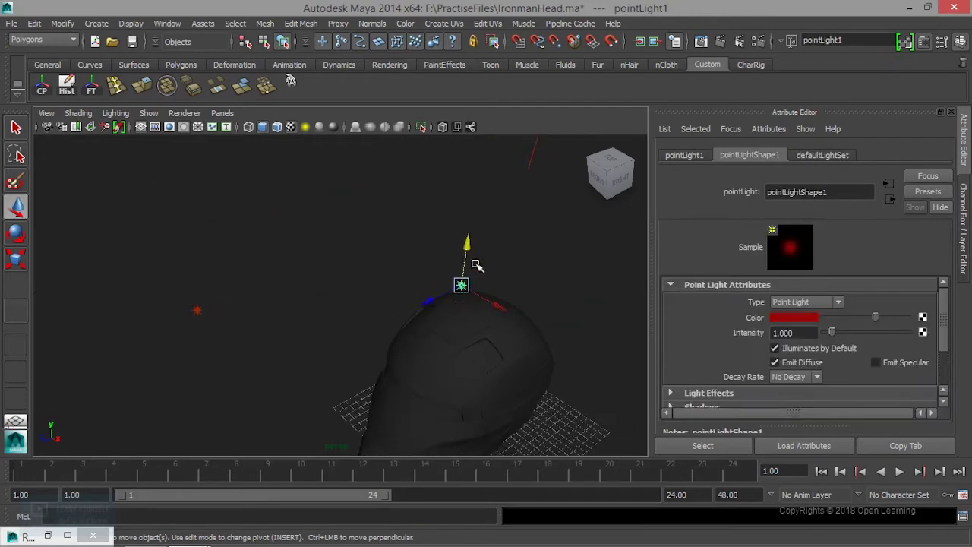
pyautogui.moveTo(468, 245); pyautogui.dragTo(469, 223)
pyautogui.moveTo(445, 310)
pyautogui.keyDown('alt'); pyautogui.mouseDown()
pyautogui.moveTo(429, 277)
pyautogui.moveTo(425, 415)
pyautogui.moveTo(191, 347)
pyautogui.mouseUp(); pyautogui.keyUp('alt')
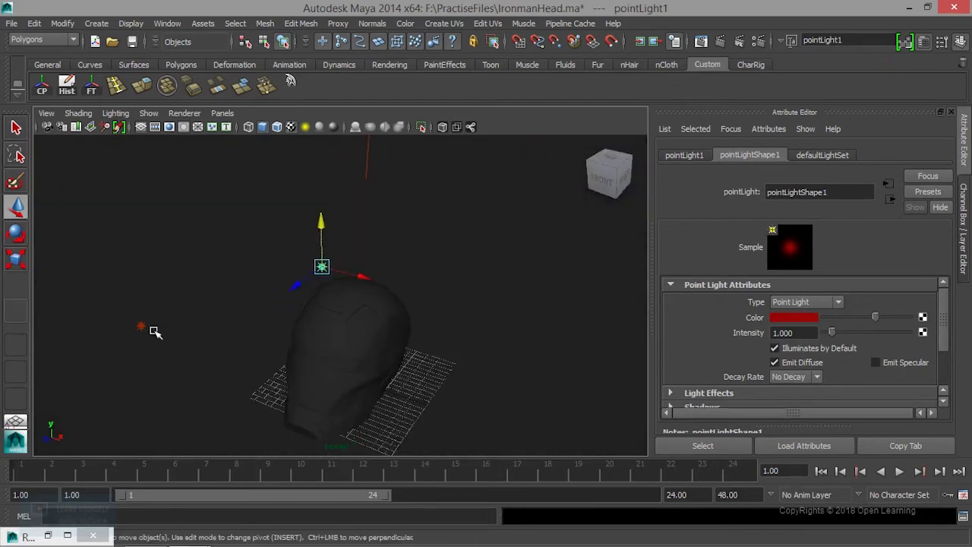
# - Move the blue point light pointLight2 sideways along X beside the head
pyautogui.click(139, 328)
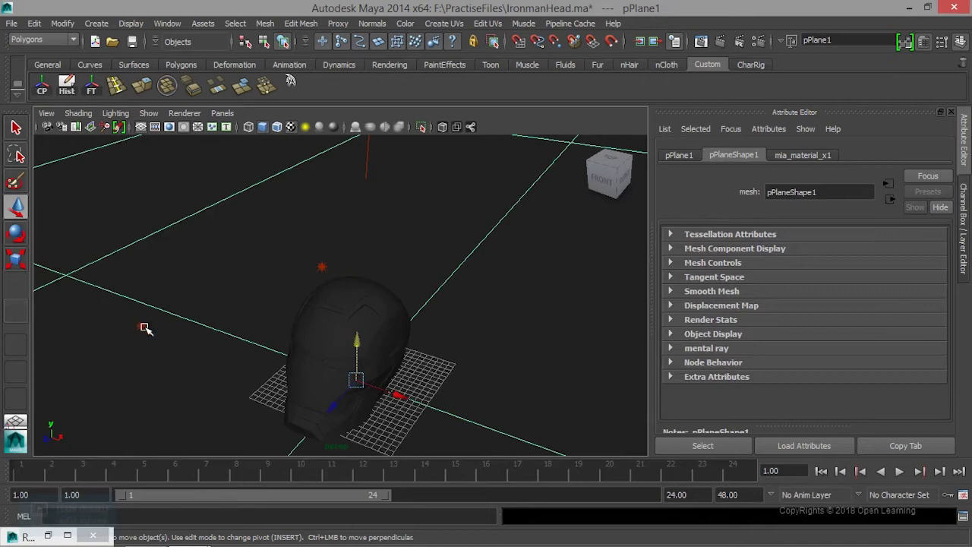
pyautogui.click(141, 327)
pyautogui.moveTo(141, 326)
pyautogui.mouseDown()
pyautogui.moveTo(314, 366)
pyautogui.moveTo(291, 395)
pyautogui.mouseUp()
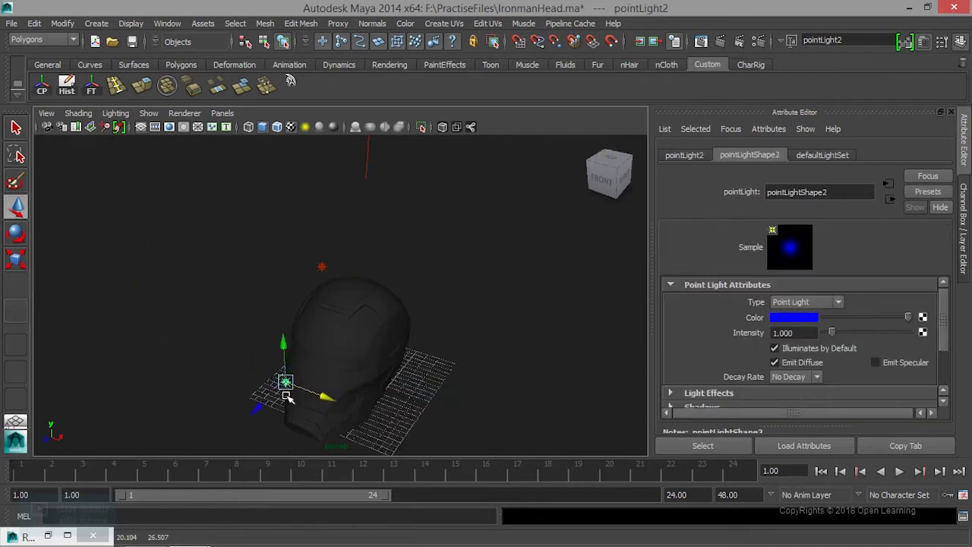
pyautogui.moveTo(287, 396)
pyautogui.keyDown('alt'); pyautogui.mouseDown()
pyautogui.moveTo(442, 455)
pyautogui.moveTo(425, 418)
pyautogui.moveTo(336, 325)
pyautogui.mouseUp(); pyautogui.keyUp('alt')
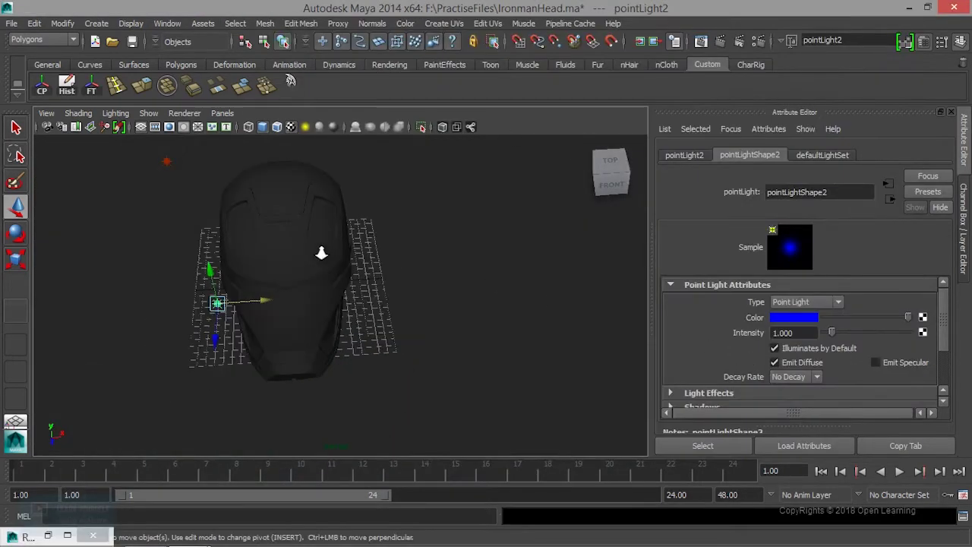
pyautogui.scroll(-5, 321, 252)
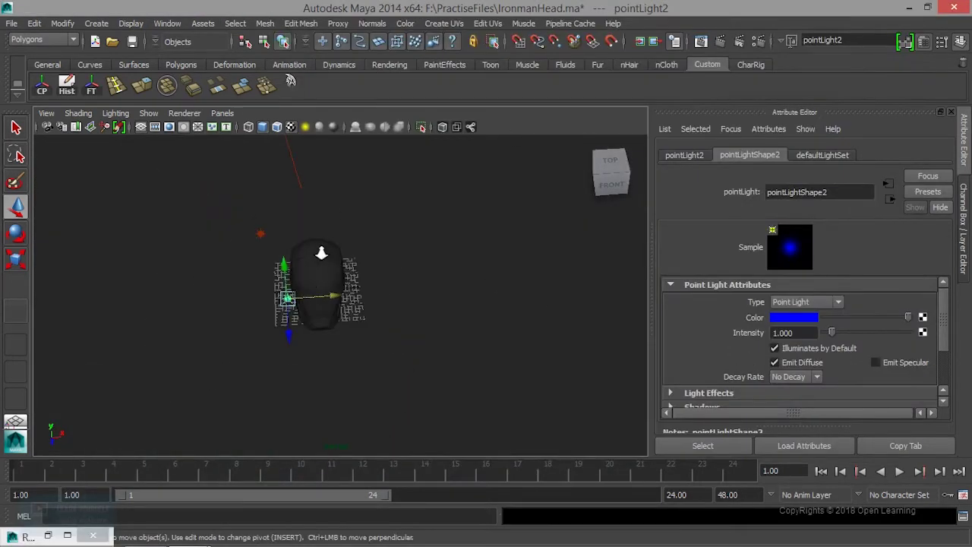
pyautogui.click(292, 165)
pyautogui.scroll(-2, 789, 348)
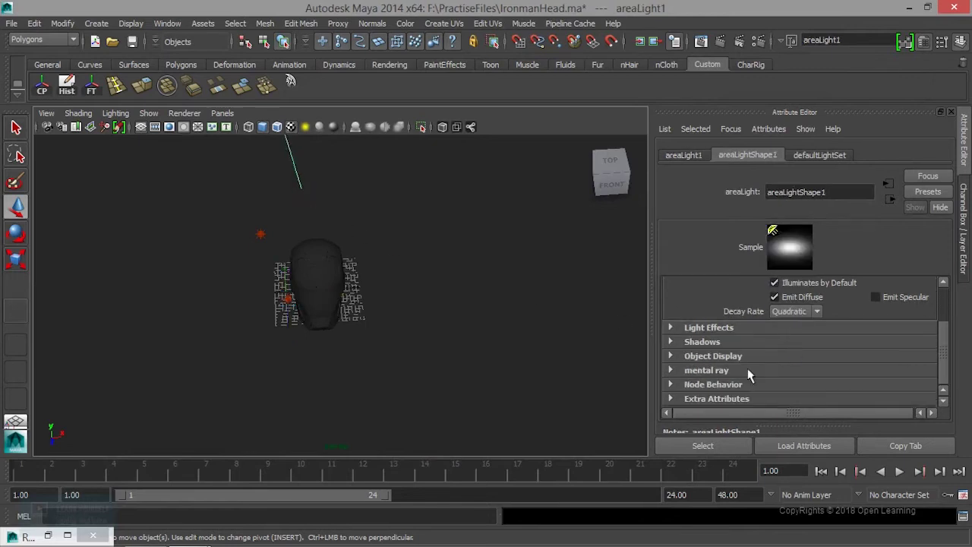
# - Set areaLightShape1's Shadow Rays to 1
pyautogui.click(716, 343)
pyautogui.scroll(-5, 748, 369)
pyautogui.scroll(-3, 748, 369)
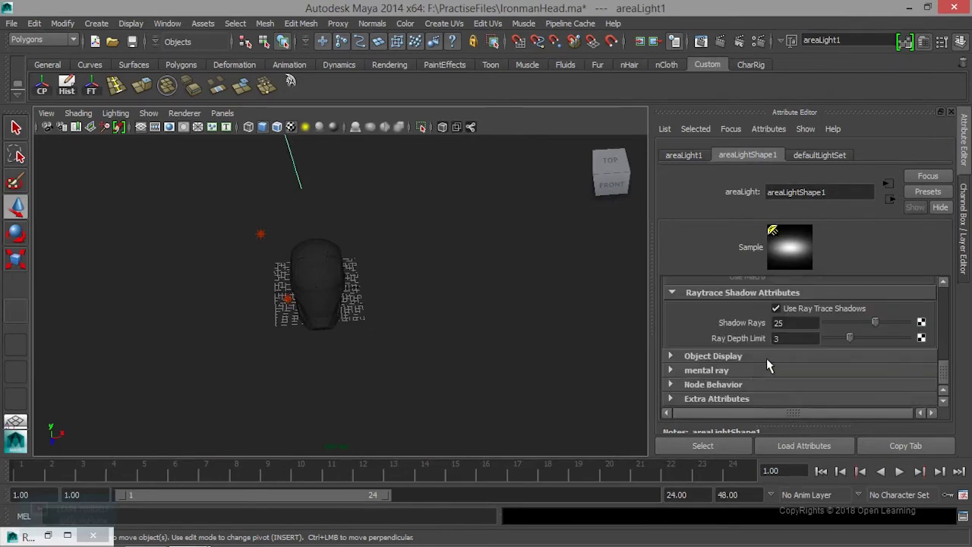
pyautogui.click(803, 324)
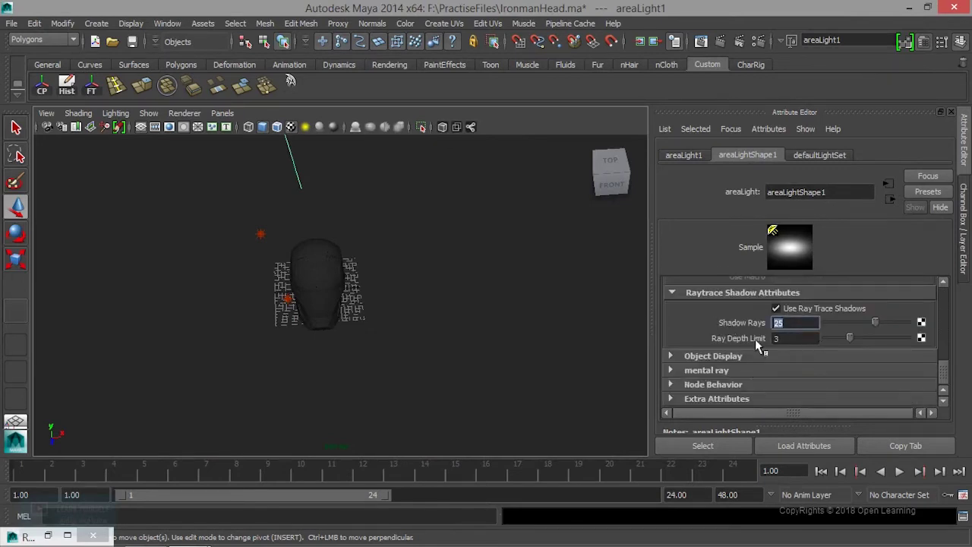
pyautogui.moveTo(877, 323); pyautogui.dragTo(818, 327)
pyautogui.moveTo(364, 304)
pyautogui.keyDown('alt'); pyautogui.mouseDown()
pyautogui.moveTo(471, 336)
pyautogui.moveTo(455, 326)
pyautogui.moveTo(479, 321)
pyautogui.mouseUp(); pyautogui.keyUp('alt')
# - Turn off Use Ray Trace Shadows on the red pointLight1
pyautogui.click(452, 279)
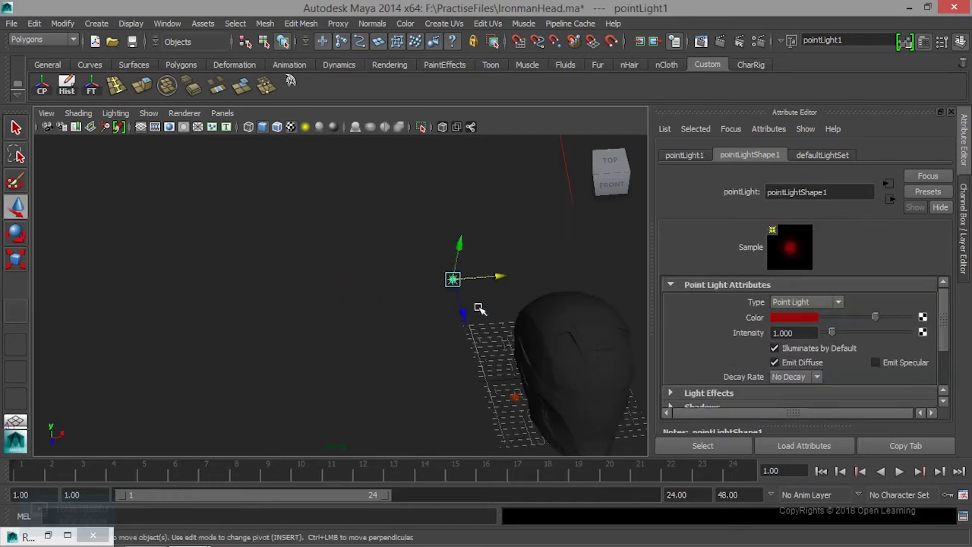
pyautogui.scroll(-3, 795, 332)
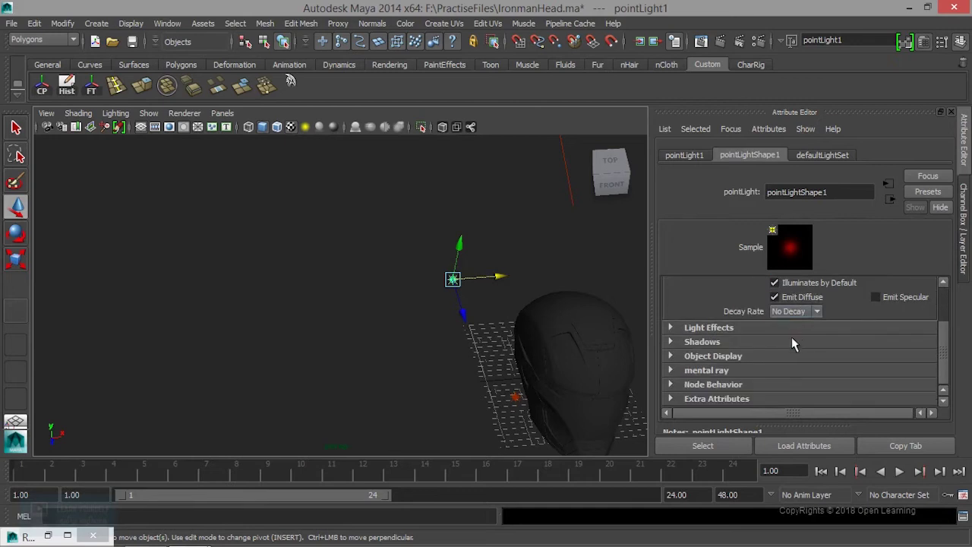
pyautogui.click(760, 342)
pyautogui.scroll(-5, 761, 349)
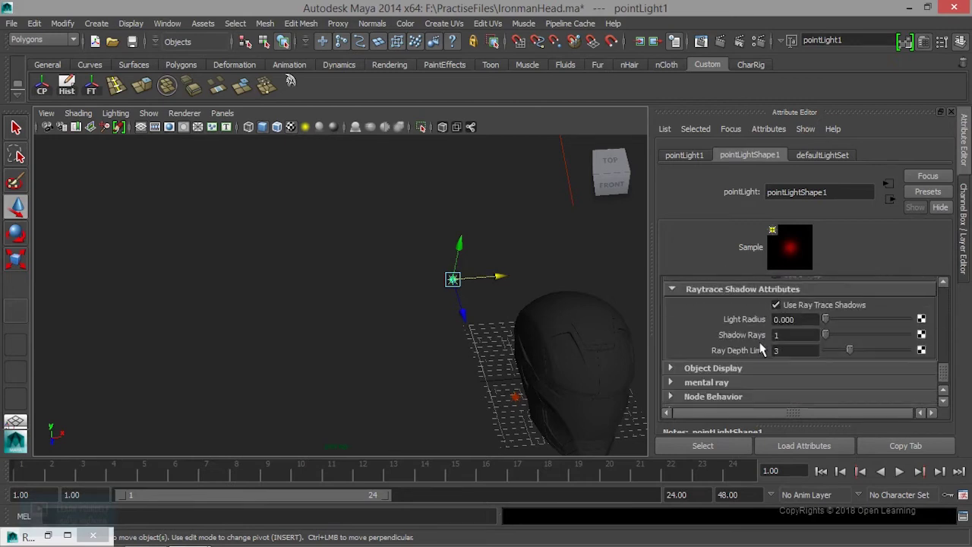
pyautogui.click(786, 304)
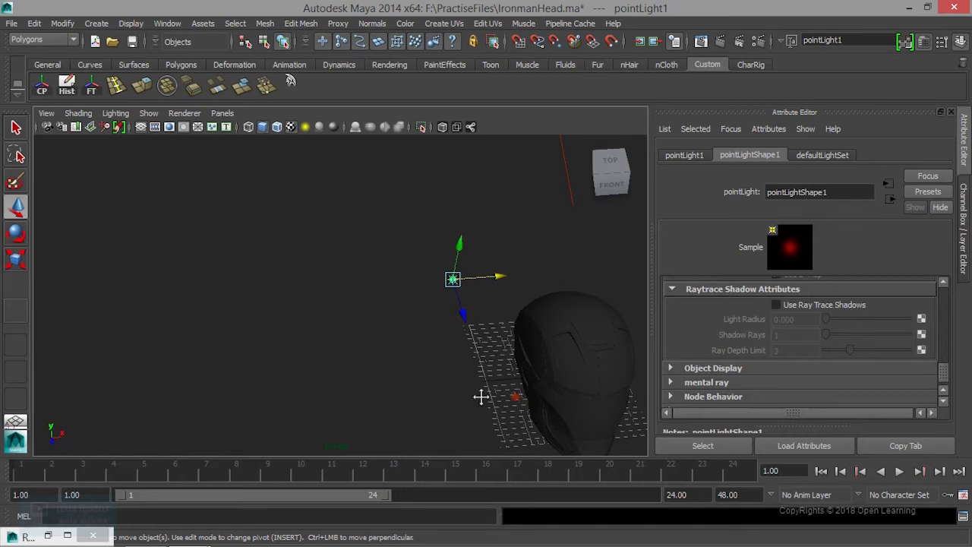
pyautogui.keyDown('alt'); pyautogui.moveTo(517, 400); pyautogui.dragTo(354, 384); pyautogui.keyUp('alt')
# - Turn off Use Ray Trace Shadows on the blue pointLight2
pyautogui.click(329, 380)
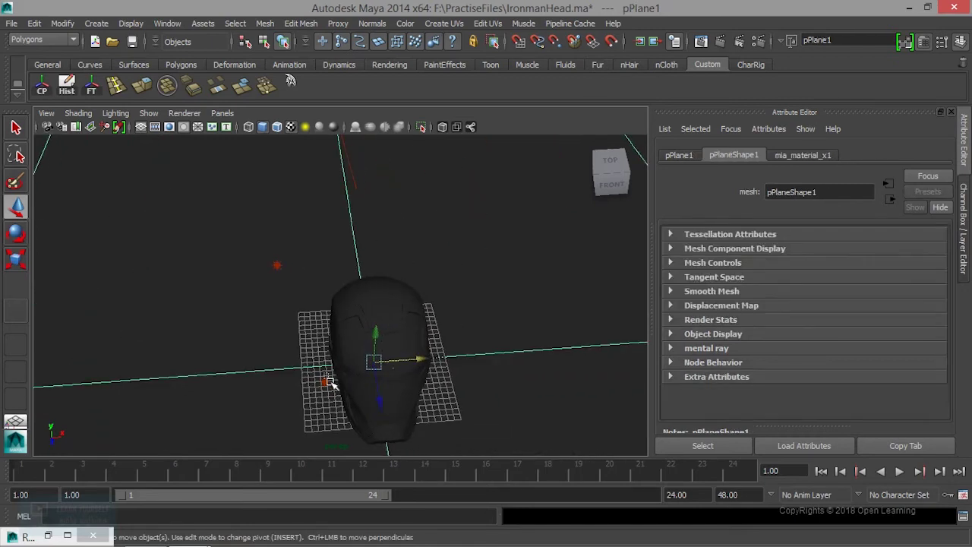
pyautogui.click(328, 386)
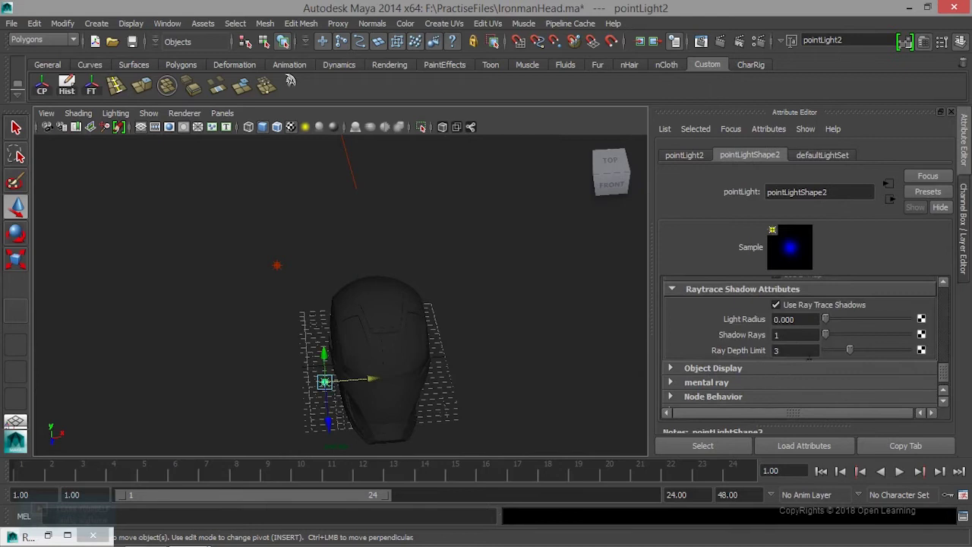
pyautogui.click(790, 308)
pyautogui.keyDown('alt'); pyautogui.moveTo(432, 288); pyautogui.dragTo(332, 417, button='middle'); pyautogui.keyUp('alt')
pyautogui.press('w')
# - Turn off ray-traced shadows on the green pointLight3 and render the view in mental ray
pyautogui.keyDown('alt'); pyautogui.moveTo(367, 282); pyautogui.dragTo(334, 392, button='right'); pyautogui.keyUp('alt')
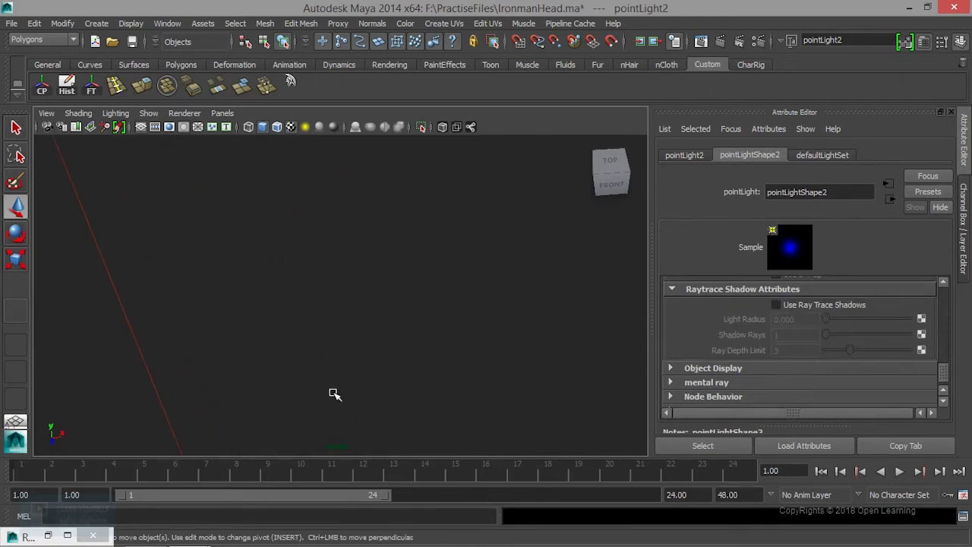
pyautogui.keyDown('alt'); pyautogui.moveTo(293, 405); pyautogui.dragTo(453, 343, button='middle'); pyautogui.keyUp('alt')
pyautogui.moveTo(452, 343)
pyautogui.keyDown('alt'); pyautogui.mouseDown(button='right')
pyautogui.moveTo(372, 366)
pyautogui.moveTo(427, 321)
pyautogui.mouseUp(button='right'); pyautogui.keyUp('alt')
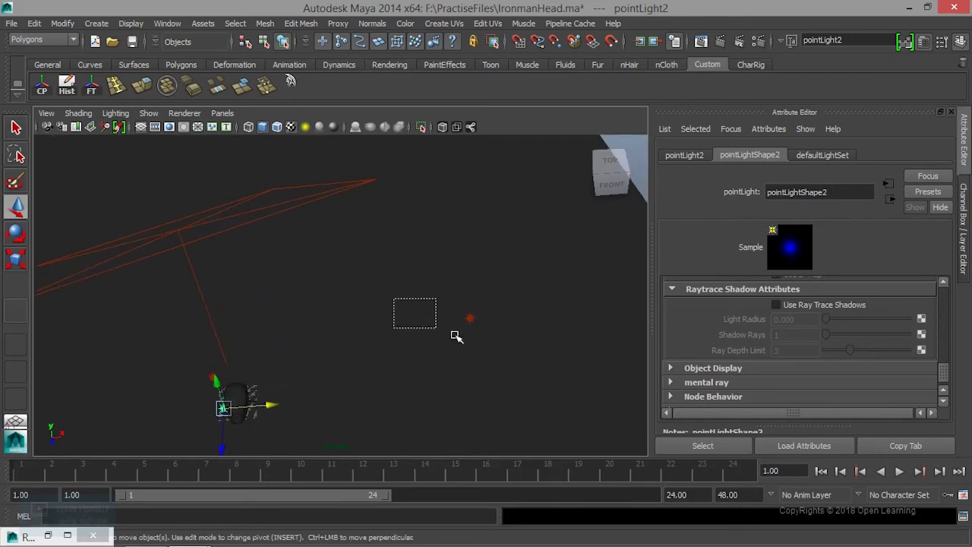
pyautogui.click(396, 302)
pyautogui.keyDown('alt'); pyautogui.moveTo(396, 302); pyautogui.dragTo(514, 357, button='middle'); pyautogui.keyUp('alt')
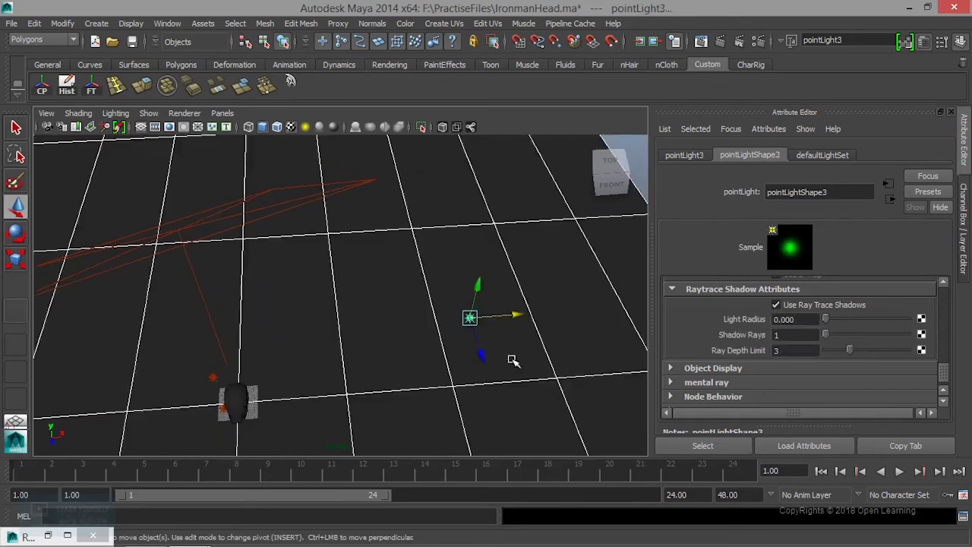
pyautogui.click(775, 305)
pyautogui.moveTo(332, 364)
pyautogui.keyDown('alt'); pyautogui.mouseDown()
pyautogui.moveTo(461, 265)
pyautogui.moveTo(516, 341)
pyautogui.mouseUp(); pyautogui.keyUp('alt')
pyautogui.keyDown('alt'); pyautogui.moveTo(516, 341); pyautogui.dragTo(488, 341, button='right'); pyautogui.keyUp('alt')
pyautogui.moveTo(488, 341)
pyautogui.keyDown('alt'); pyautogui.mouseDown()
pyautogui.moveTo(399, 351)
pyautogui.moveTo(426, 334)
pyautogui.mouseUp(); pyautogui.keyUp('alt')
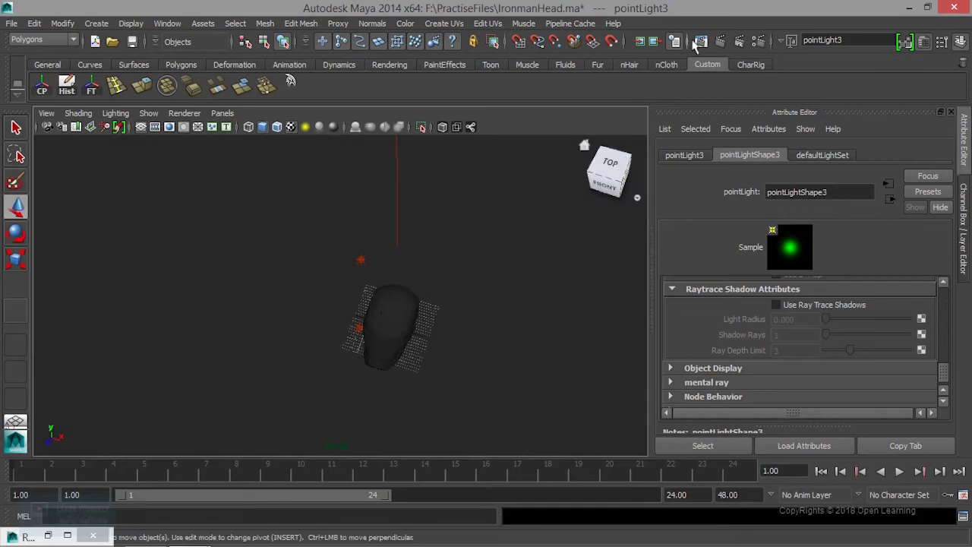
pyautogui.click(702, 40)
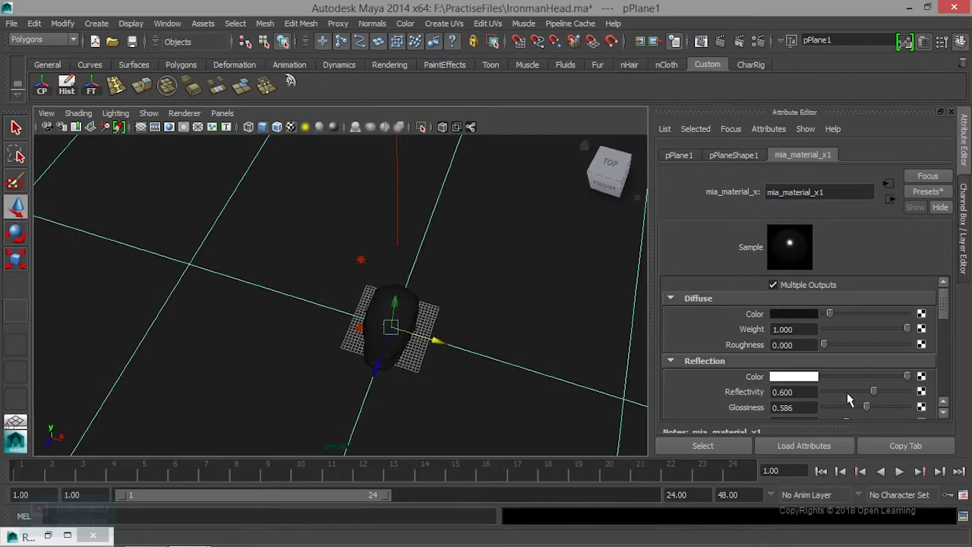
# - Drop the floor mia_material_x1 reflectivity to 0.145 and reopen Render View
pyautogui.moveTo(871, 394); pyautogui.dragTo(835, 399)
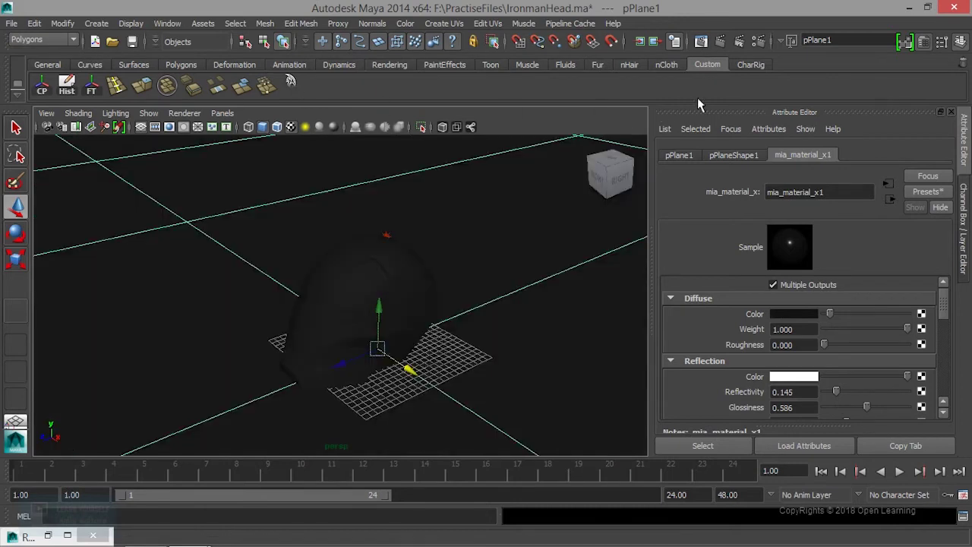
pyautogui.click(700, 42)
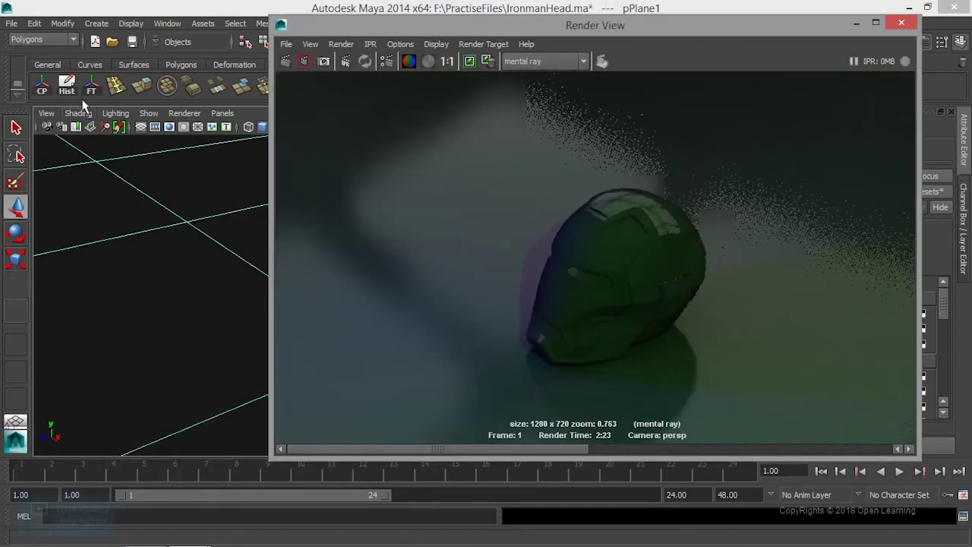
# - Redo the mental ray render, zoom into the darker green-tinted helmet, then minimize Render View
pyautogui.click(286, 64)
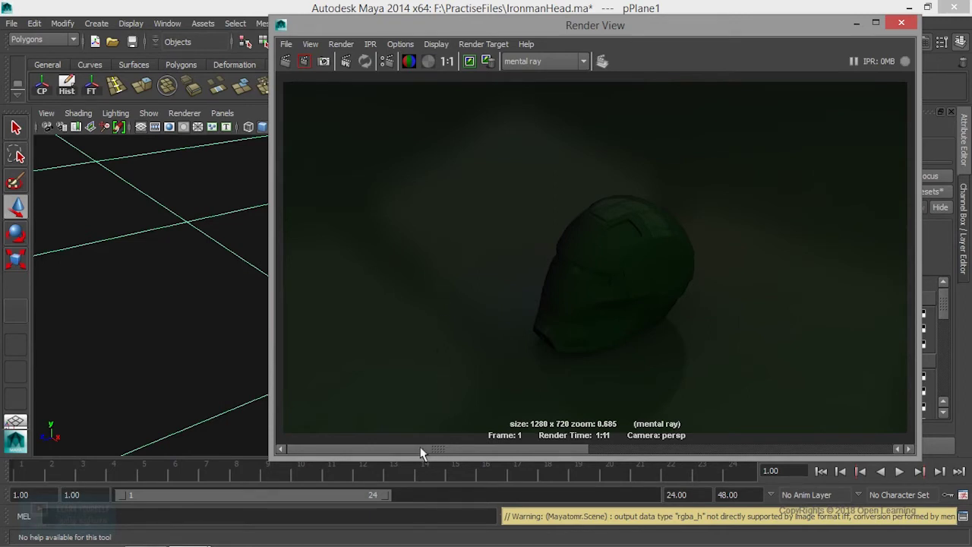
pyautogui.moveTo(416, 447)
pyautogui.mouseDown()
pyautogui.moveTo(630, 447)
pyautogui.moveTo(469, 465)
pyautogui.mouseUp()
pyautogui.scroll(4, 536, 303)
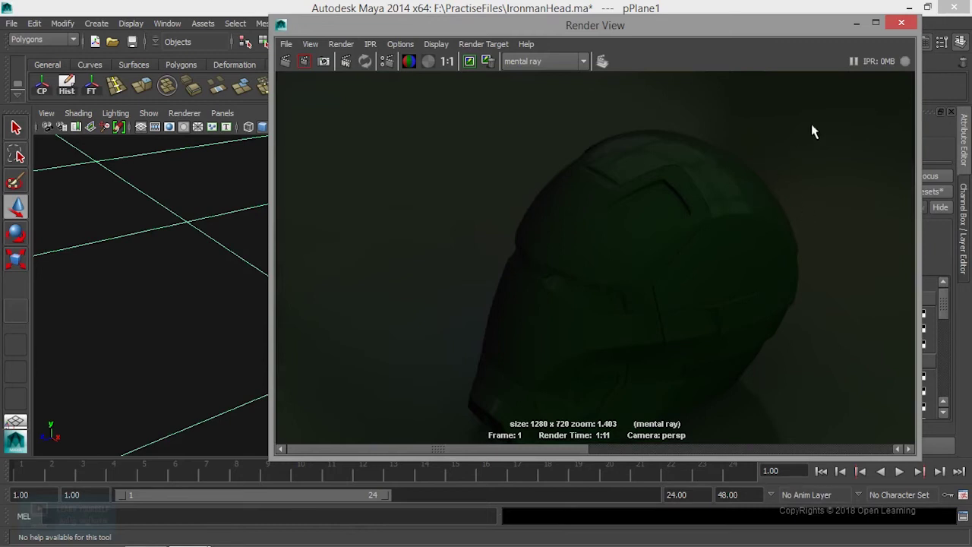
pyautogui.click(855, 23)
pyautogui.keyDown('alt'); pyautogui.moveTo(543, 262); pyautogui.dragTo(527, 291, button='right'); pyautogui.keyUp('alt')
pyautogui.keyDown('alt'); pyautogui.moveTo(418, 310); pyautogui.dragTo(460, 303, button='right'); pyautogui.keyUp('alt')
pyautogui.moveTo(461, 303)
pyautogui.keyDown('alt'); pyautogui.mouseDown()
pyautogui.moveTo(373, 369)
pyautogui.moveTo(427, 327)
pyautogui.mouseUp(); pyautogui.keyUp('alt')
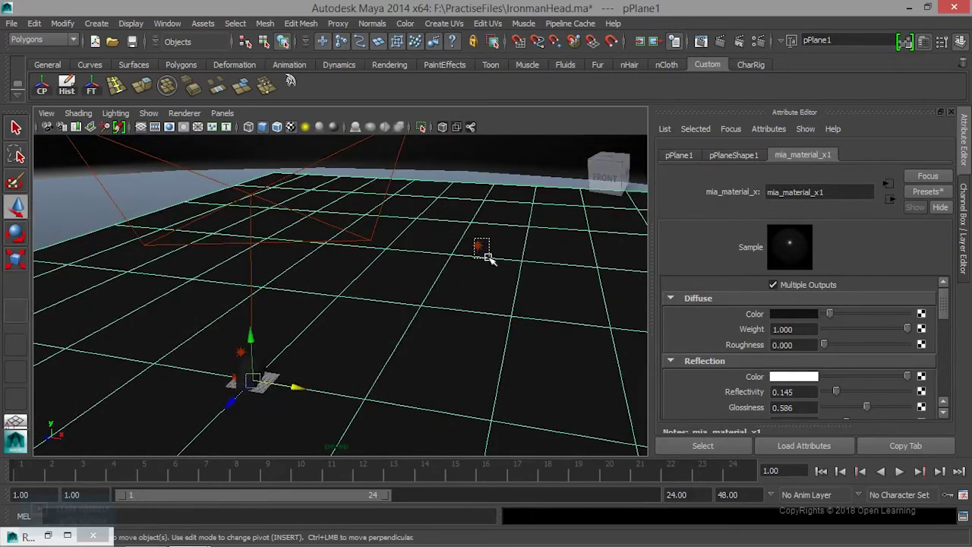
# - Lower pointLight3's Intensity from about 0.672 down to 0.252
pyautogui.click(479, 246)
pyautogui.scroll(5, 819, 337)
pyautogui.scroll(5, 820, 337)
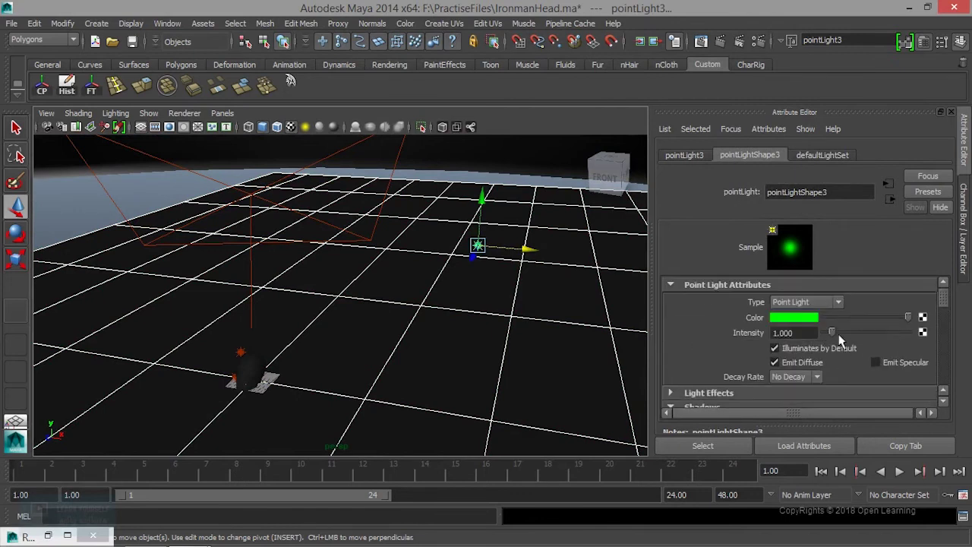
pyautogui.moveTo(836, 337); pyautogui.dragTo(830, 337)
pyautogui.moveTo(830, 340); pyautogui.dragTo(827, 339)
pyautogui.keyDown('alt'); pyautogui.moveTo(518, 312); pyautogui.dragTo(445, 331); pyautogui.keyUp('alt')
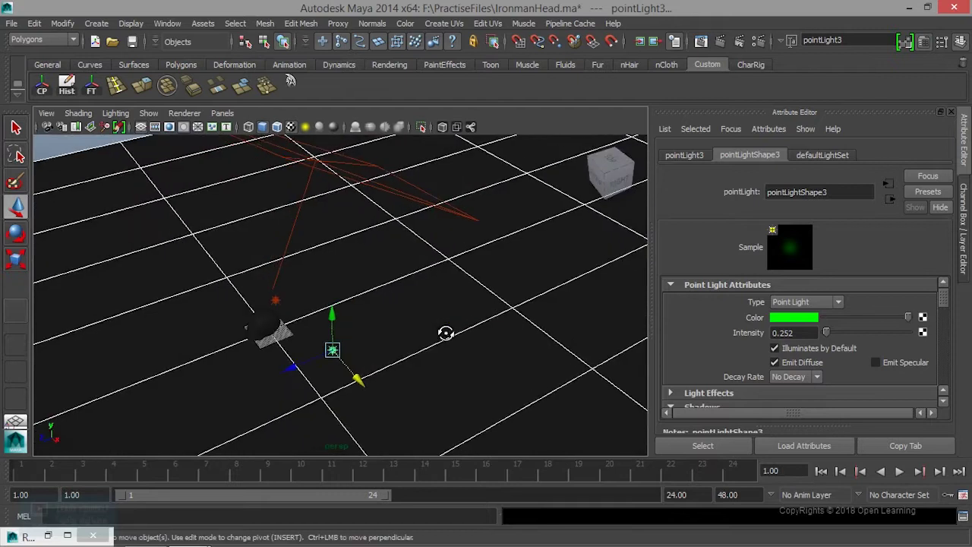
pyautogui.moveTo(256, 342)
pyautogui.keyDown('alt'); pyautogui.mouseDown()
pyautogui.moveTo(310, 341)
pyautogui.moveTo(451, 290)
pyautogui.moveTo(532, 362)
pyautogui.mouseUp(); pyautogui.keyUp('alt')
pyautogui.scroll(5, 532, 362)
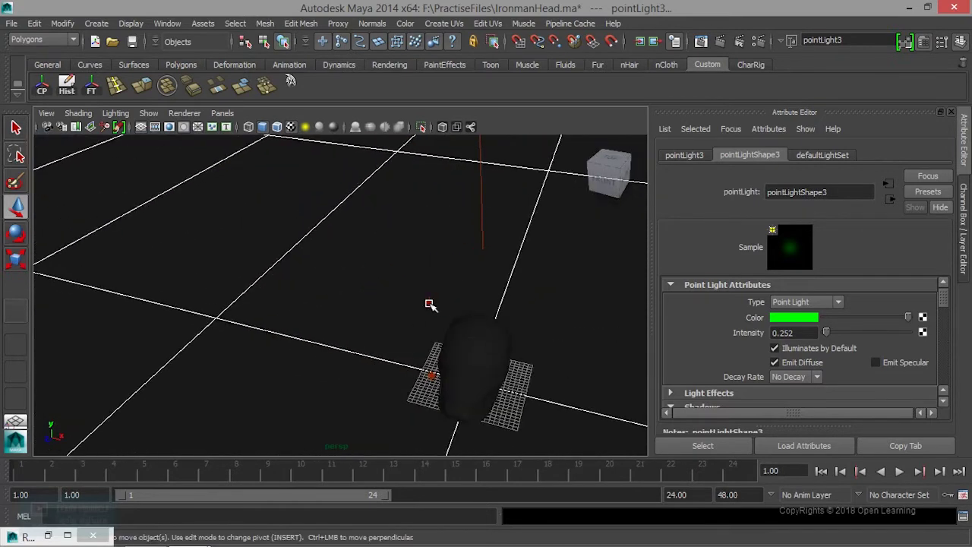
pyautogui.click(429, 304)
pyautogui.moveTo(429, 304)
pyautogui.keyDown('alt'); pyautogui.mouseDown()
pyautogui.moveTo(514, 334)
pyautogui.moveTo(477, 321)
pyautogui.moveTo(251, 310)
pyautogui.moveTo(427, 351)
pyautogui.moveTo(423, 310)
pyautogui.moveTo(451, 302)
pyautogui.moveTo(273, 358)
pyautogui.moveTo(503, 215)
pyautogui.mouseUp(); pyautogui.keyUp('alt')
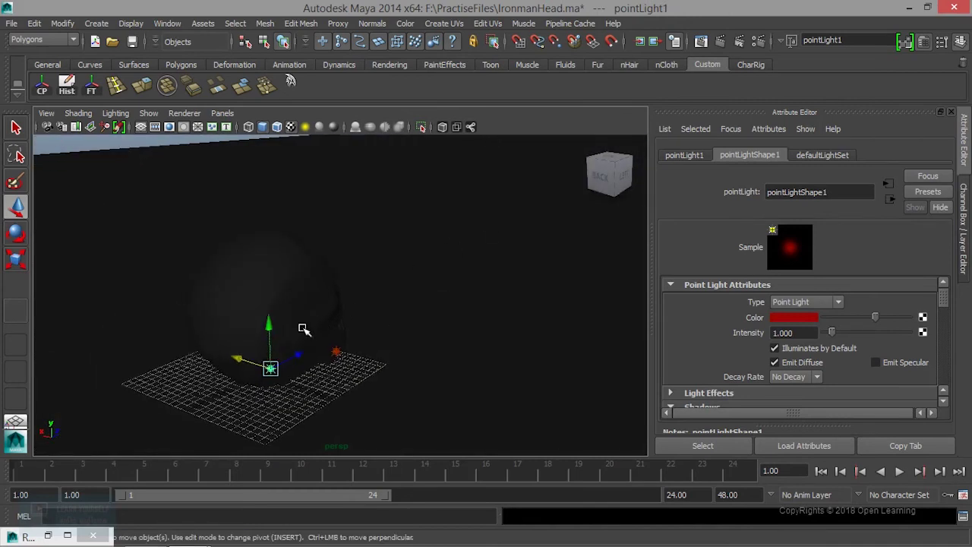
# - Raise the red point light higher above the helmet
pyautogui.moveTo(269, 327); pyautogui.dragTo(267, 287)
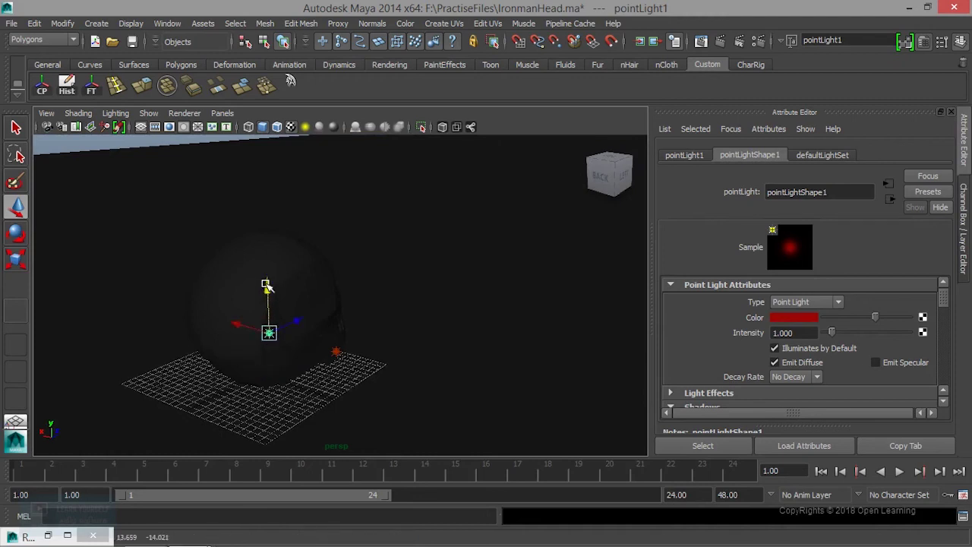
pyautogui.press('[')
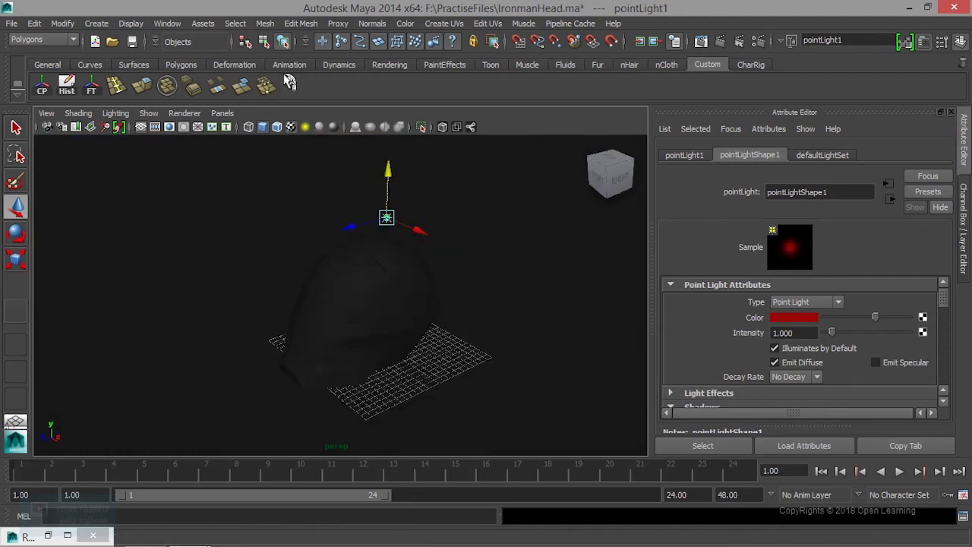
pyautogui.moveTo(389, 169); pyautogui.dragTo(389, 172)
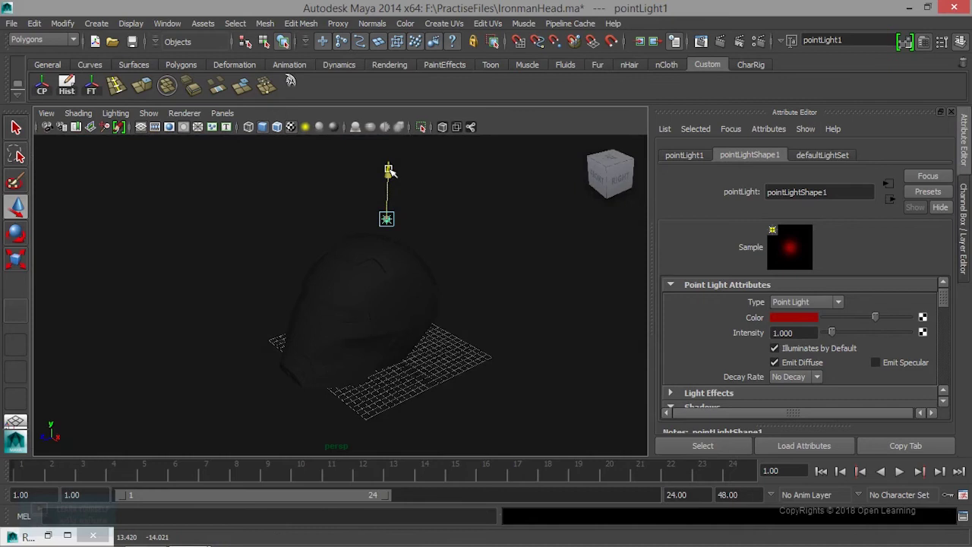
pyautogui.keyDown('alt'); pyautogui.moveTo(251, 330); pyautogui.dragTo(290, 339); pyautogui.keyUp('alt')
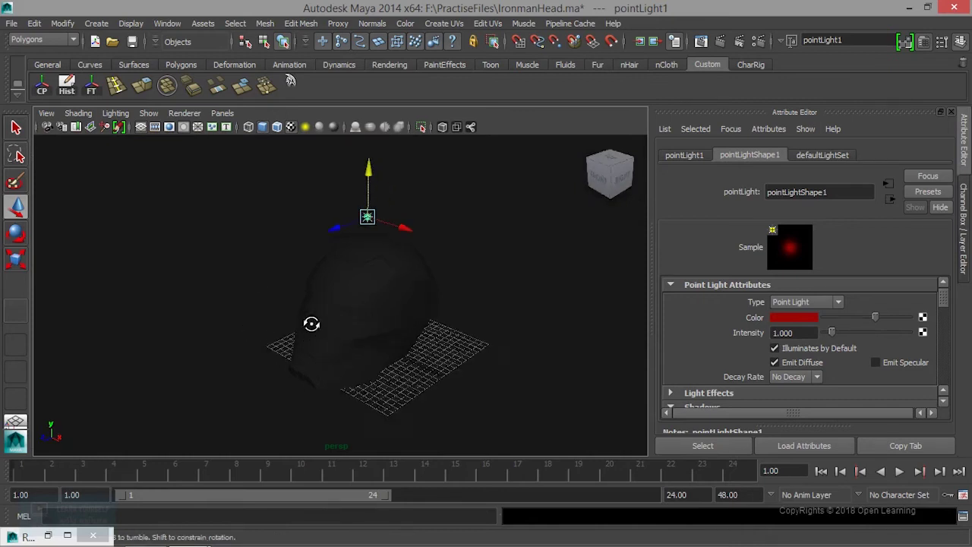
pyautogui.scroll(4, 478, 402)
pyautogui.scroll(2, 310, 369)
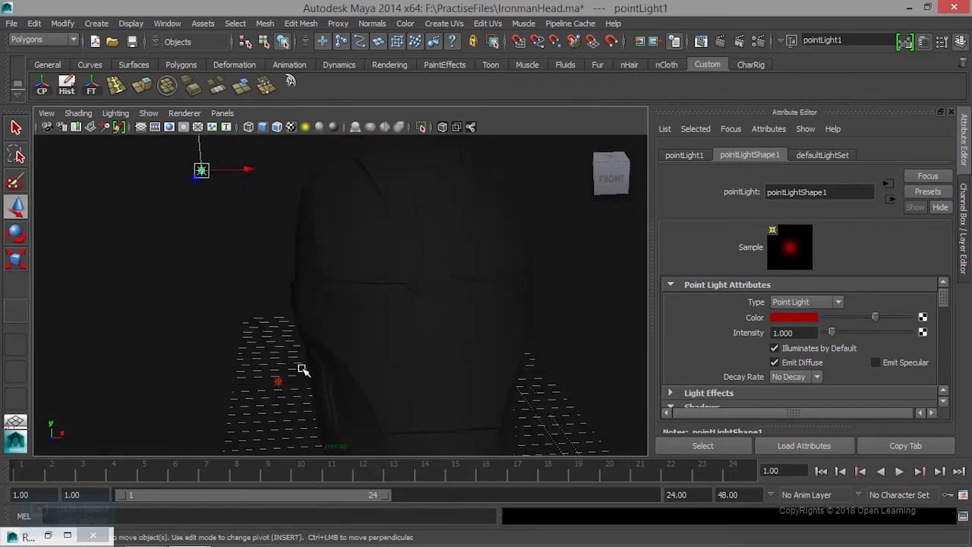
# - Raise the blue point light pointLight2 upward above the helmet
pyautogui.click(278, 399)
pyautogui.moveTo(280, 390)
pyautogui.keyDown('alt'); pyautogui.mouseDown()
pyautogui.moveTo(374, 344)
pyautogui.moveTo(422, 341)
pyautogui.mouseUp(); pyautogui.keyUp('alt')
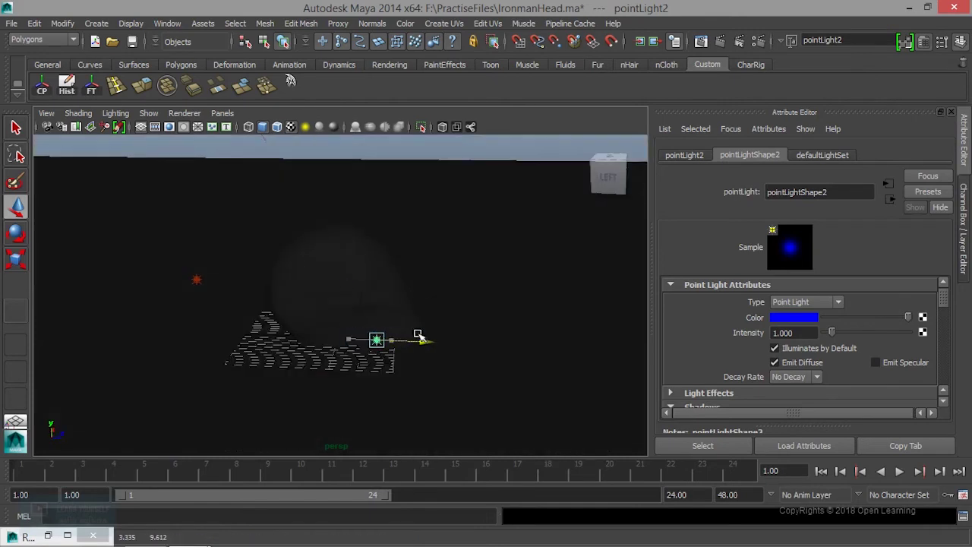
pyautogui.moveTo(379, 294); pyautogui.dragTo(381, 242)
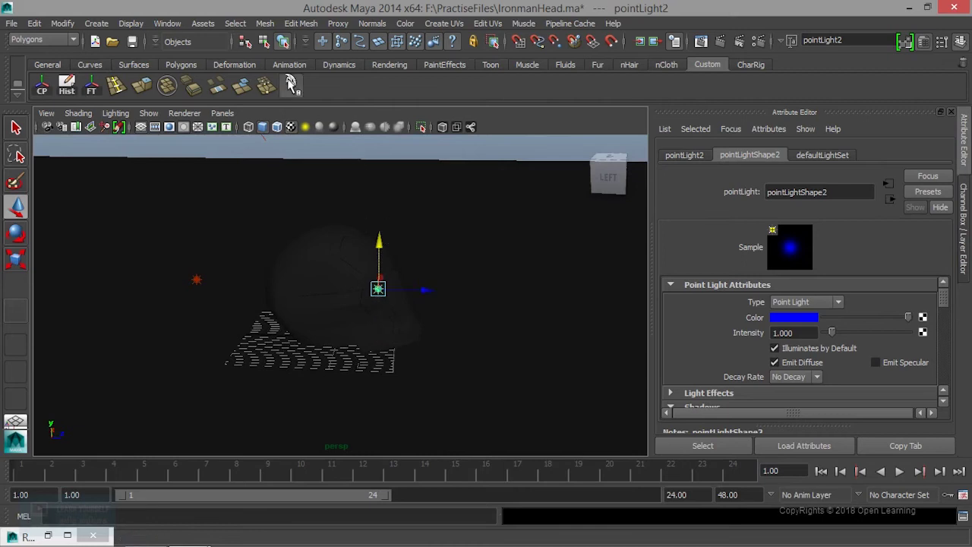
pyautogui.click(291, 83)
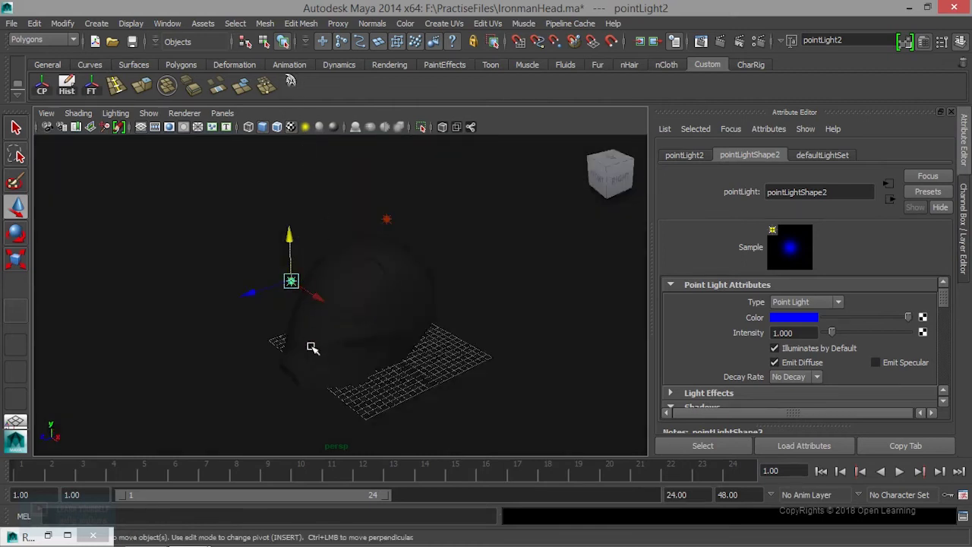
# - Test-render the dimmer green-lit helmet, minimize Render View and frame the blue light
pyautogui.click(706, 41)
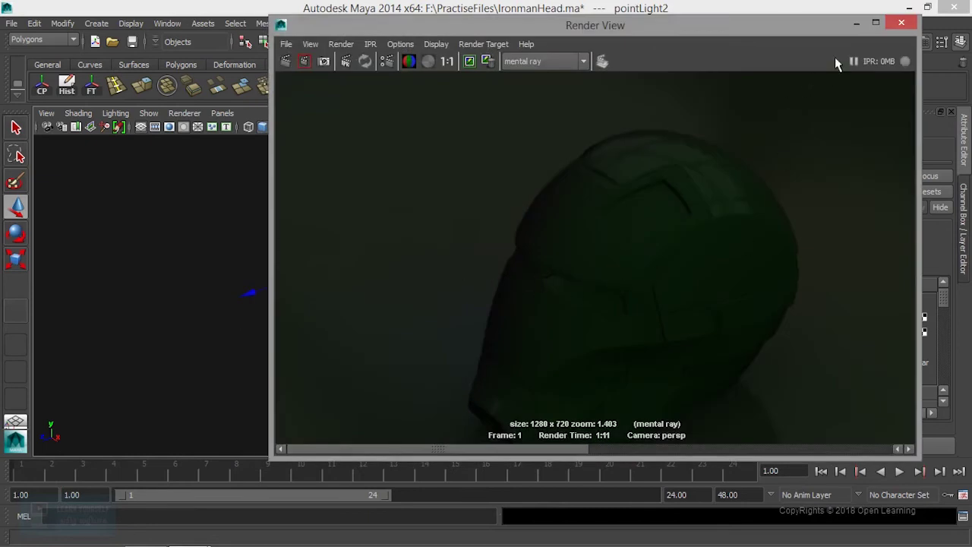
pyautogui.click(855, 25)
pyautogui.press('f')
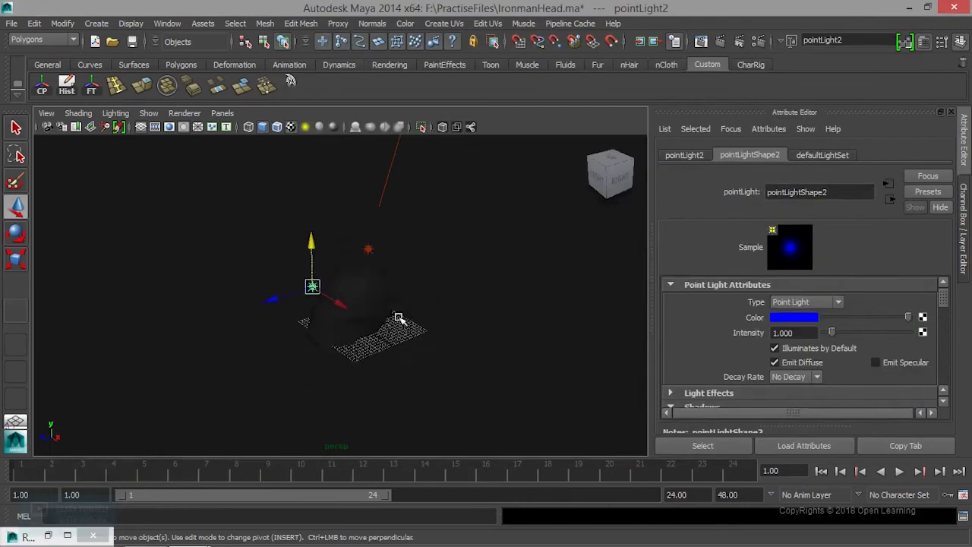
pyautogui.keyDown('alt'); pyautogui.moveTo(379, 311); pyautogui.dragTo(369, 336); pyautogui.keyUp('alt')
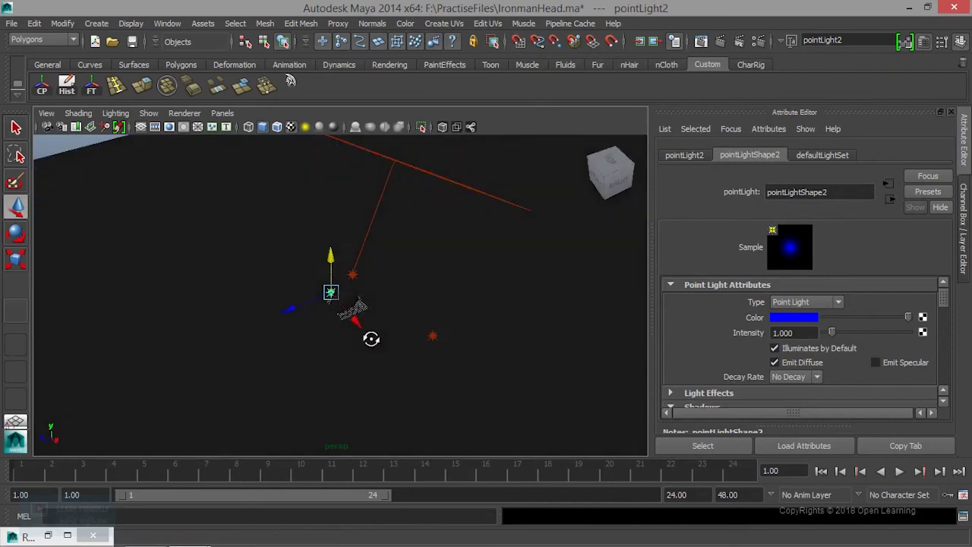
pyautogui.click(455, 195)
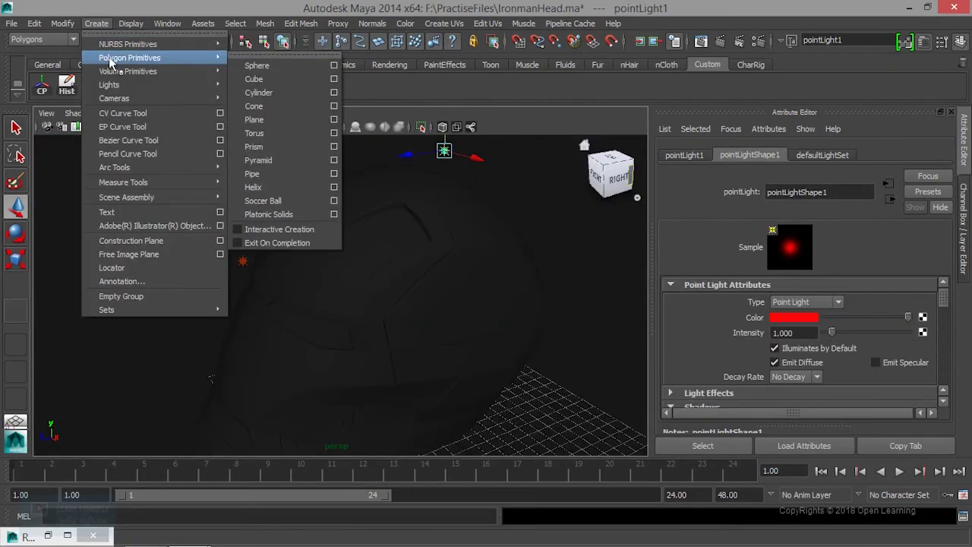
pyautogui.moveTo(109, 85)
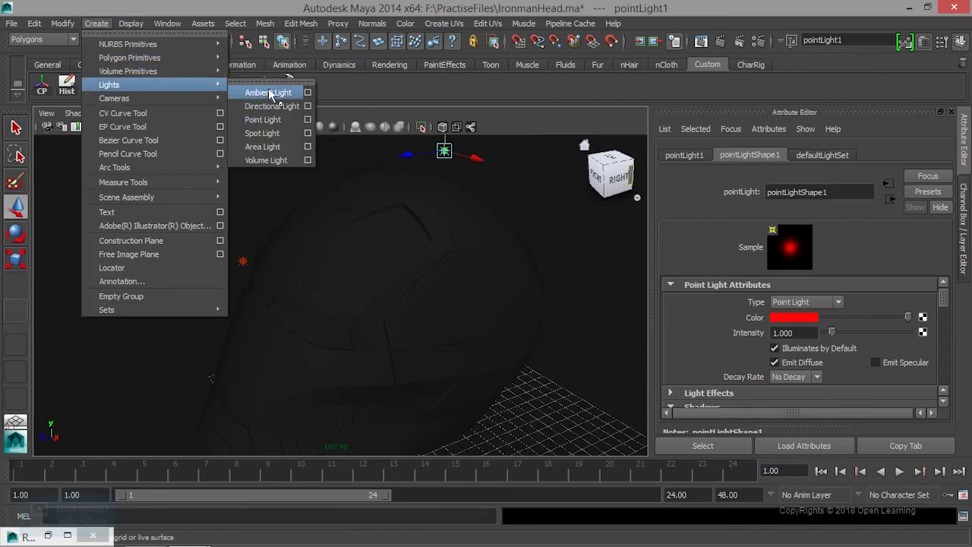
# - Create a spot light and aim it at the helmet by looking through it
pyautogui.click(268, 133)
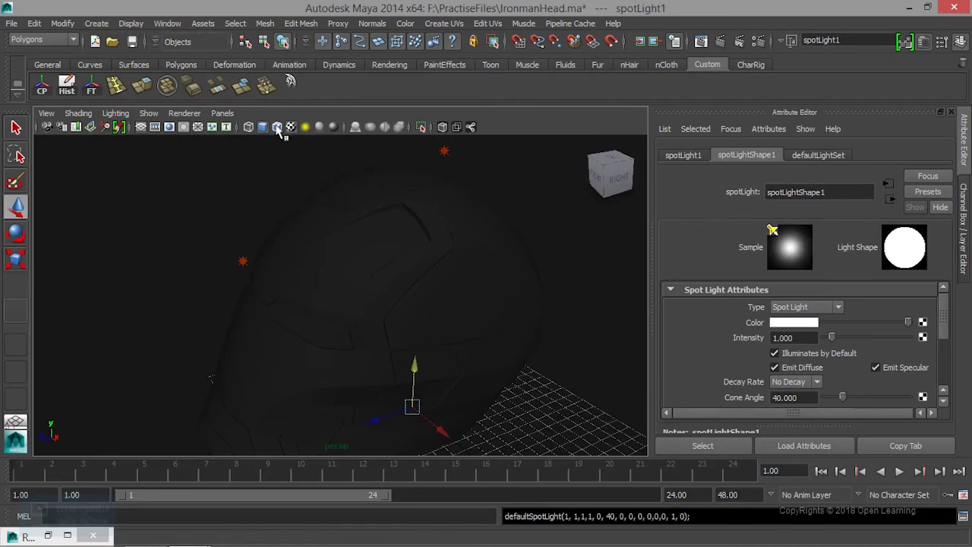
pyautogui.click(224, 113)
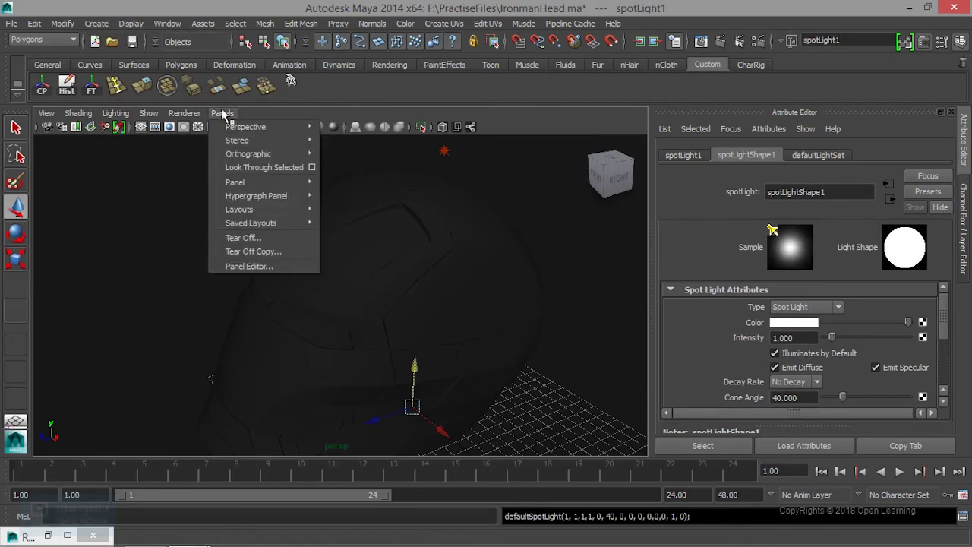
pyautogui.click(246, 170)
pyautogui.moveTo(397, 282)
pyautogui.keyDown('alt'); pyautogui.mouseDown()
pyautogui.moveTo(406, 374)
pyautogui.moveTo(188, 336)
pyautogui.moveTo(308, 332)
pyautogui.moveTo(319, 299)
pyautogui.moveTo(295, 287)
pyautogui.moveTo(318, 284)
pyautogui.mouseUp(); pyautogui.keyUp('alt')
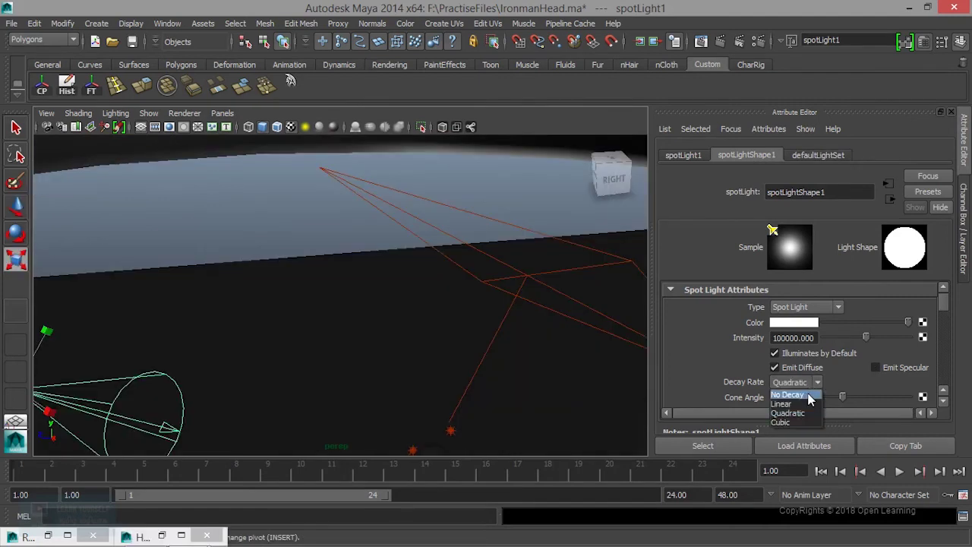
# - Give the spot light No Decay and intensity 1, then render a test region
pyautogui.click(808, 396)
pyautogui.keyDown('alt'); pyautogui.moveTo(306, 271); pyautogui.dragTo(750, 345); pyautogui.keyUp('alt')
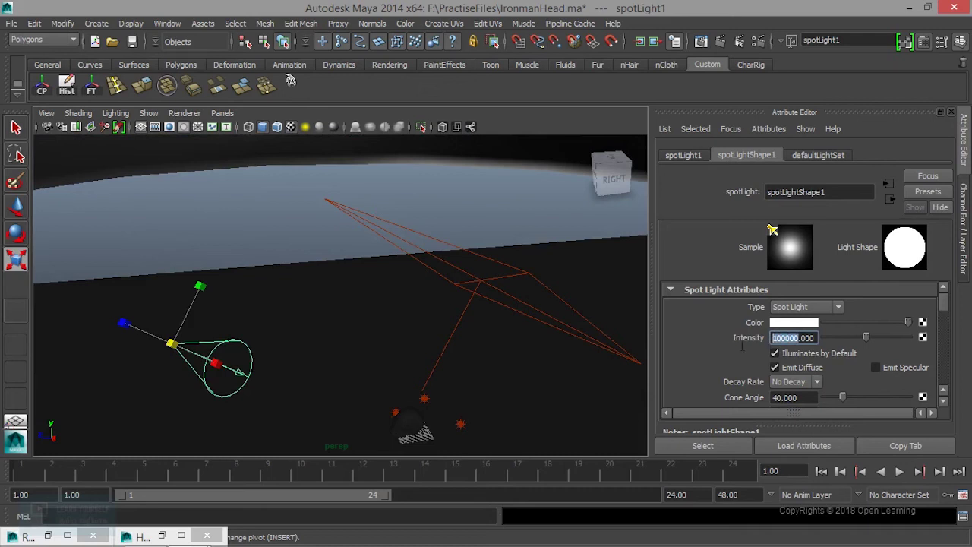
pyautogui.write('1')
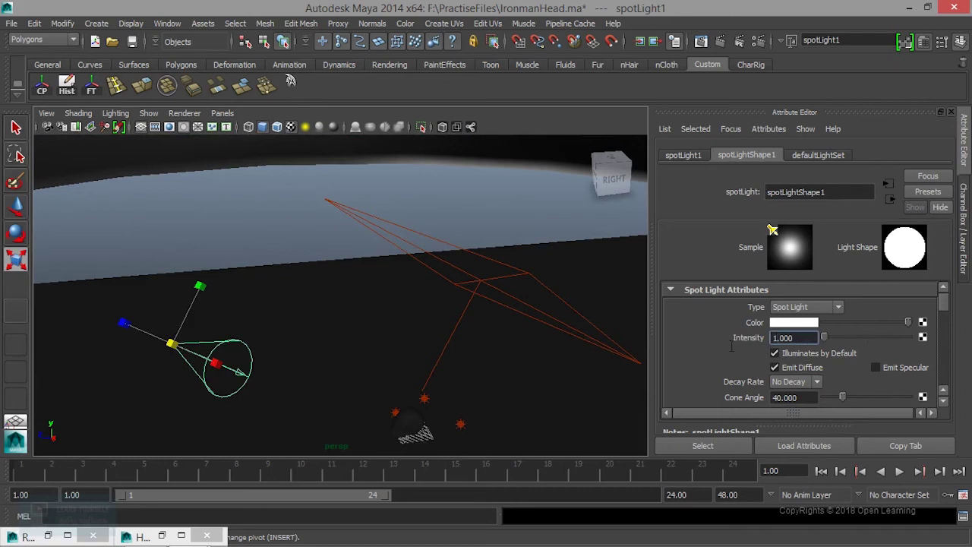
pyautogui.click(699, 44)
pyautogui.click(303, 62)
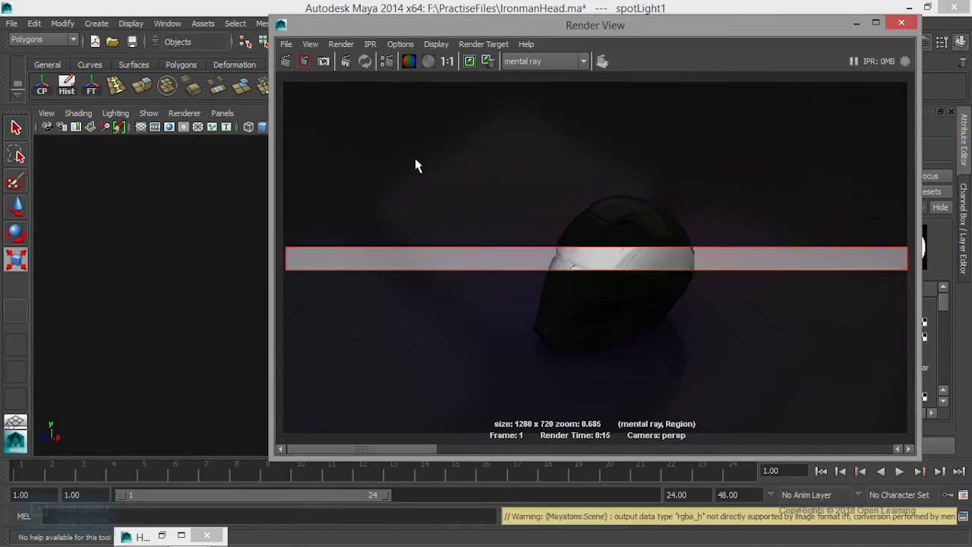
# - Clear the marked render region and review the previous render before hiding Render View
pyautogui.click(635, 313)
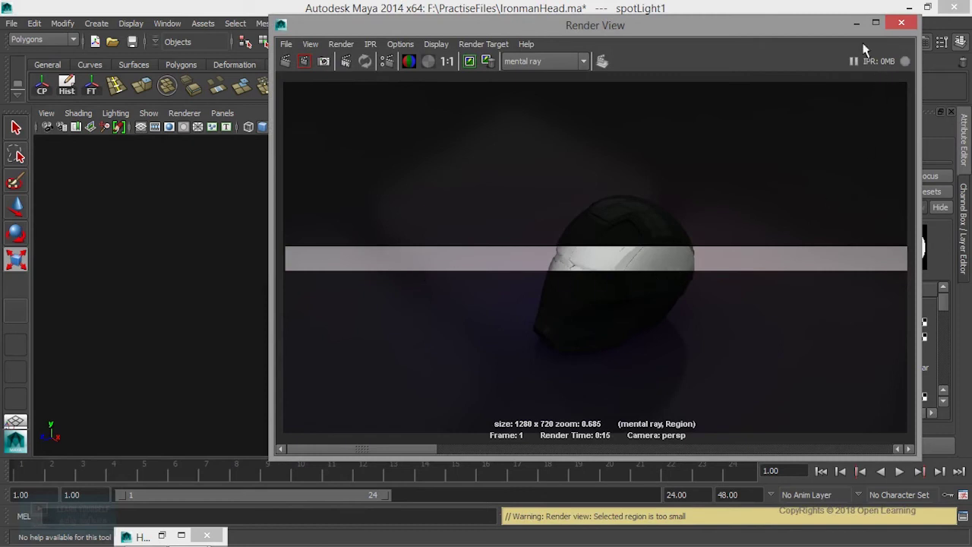
pyautogui.click(853, 23)
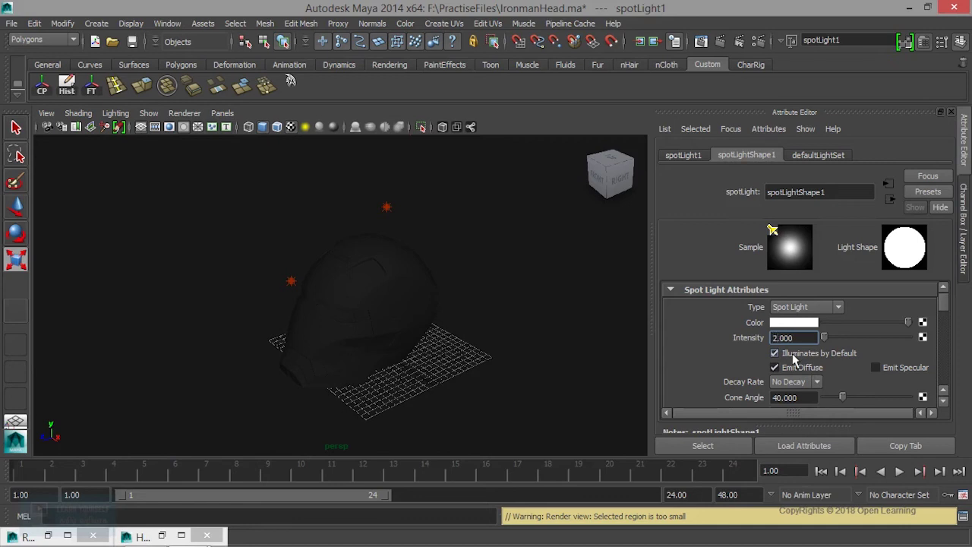
pyautogui.click(23, 536)
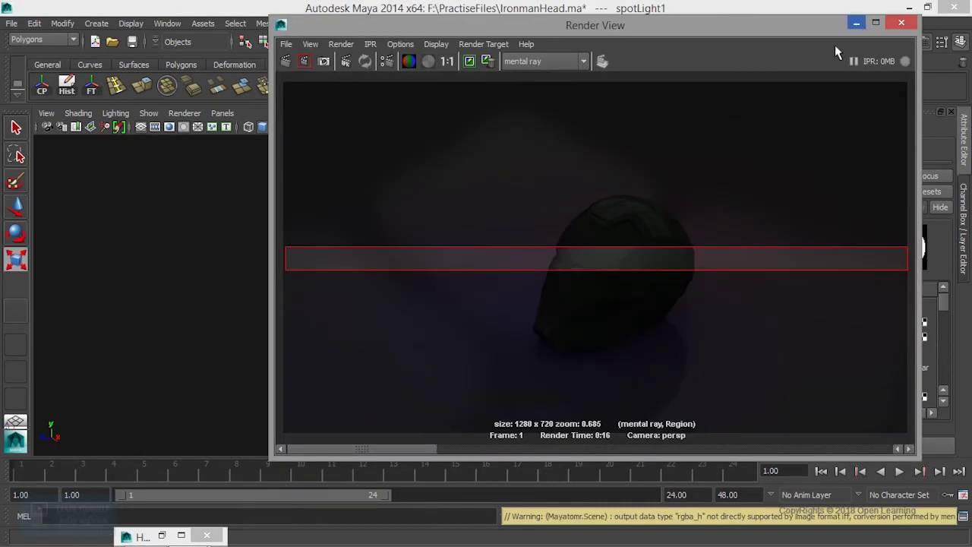
pyautogui.scroll(3, 552, 339)
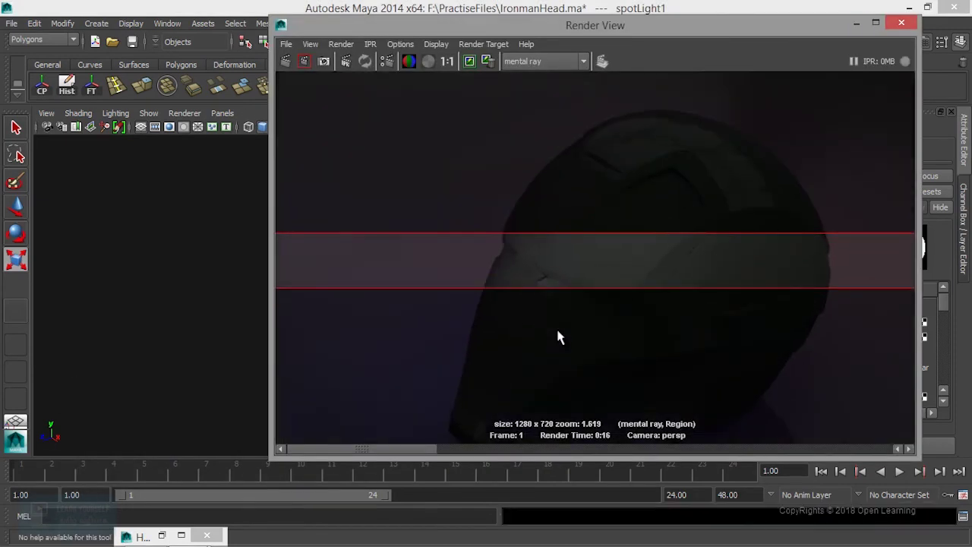
pyautogui.click(856, 25)
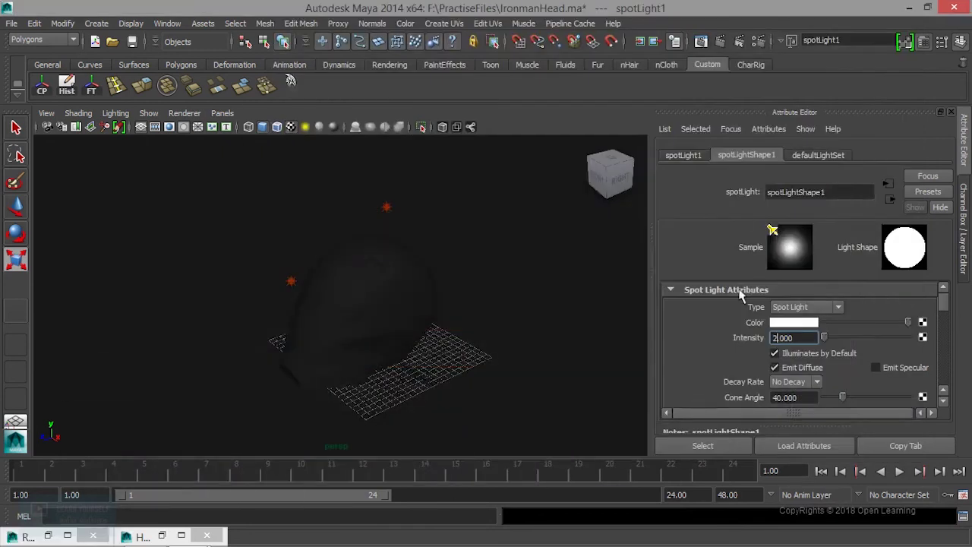
# - Set spotLightShape1 intensity back to 1 and re-render the helmet region
pyautogui.click(790, 337)
pyautogui.write('1')
pyautogui.click(702, 44)
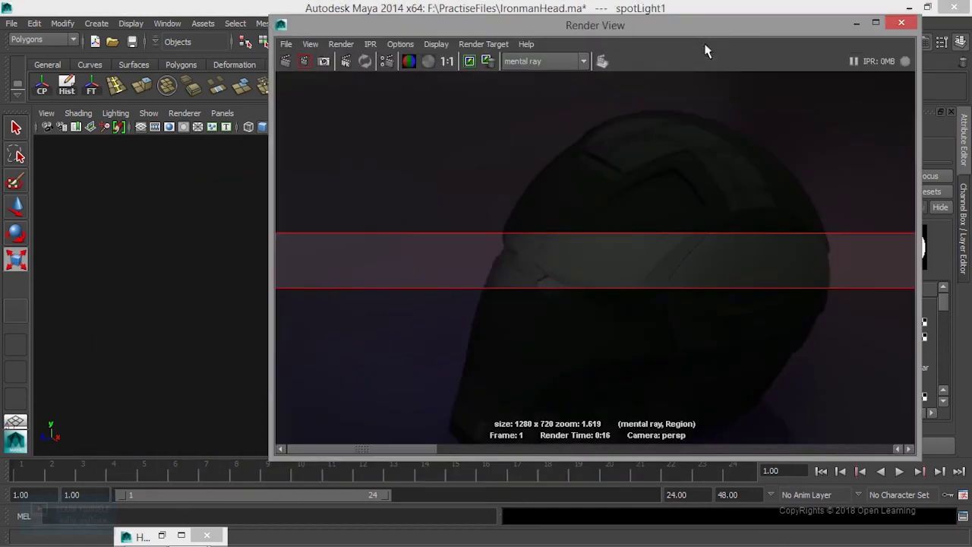
pyautogui.click(304, 63)
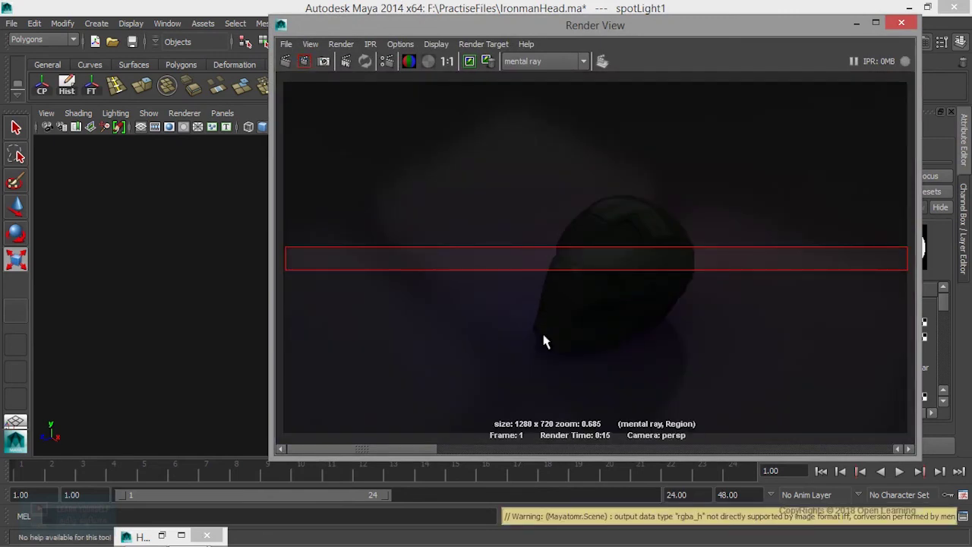
pyautogui.scroll(5, 543, 342)
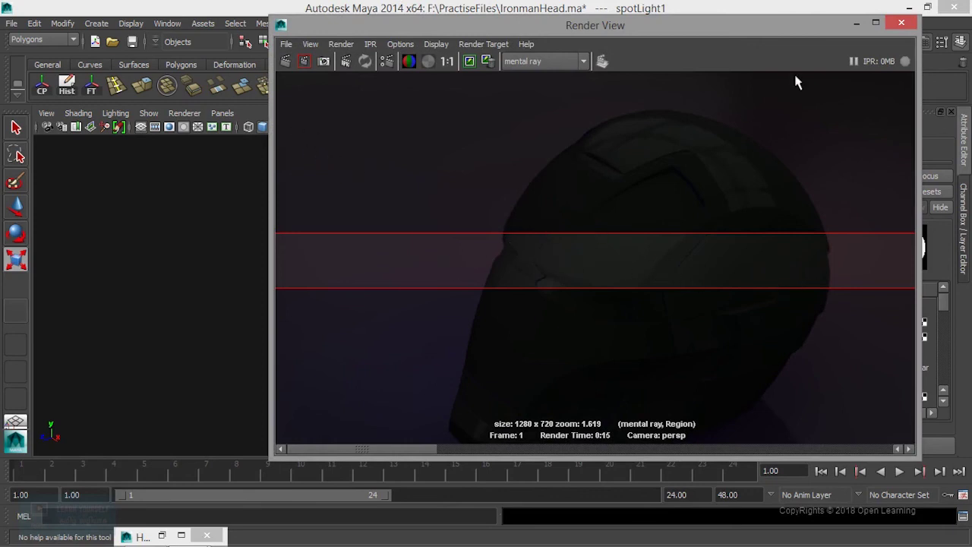
# - Render the full 1280 x 720 frame and zoom in and out to inspect the helmet
pyautogui.click(287, 64)
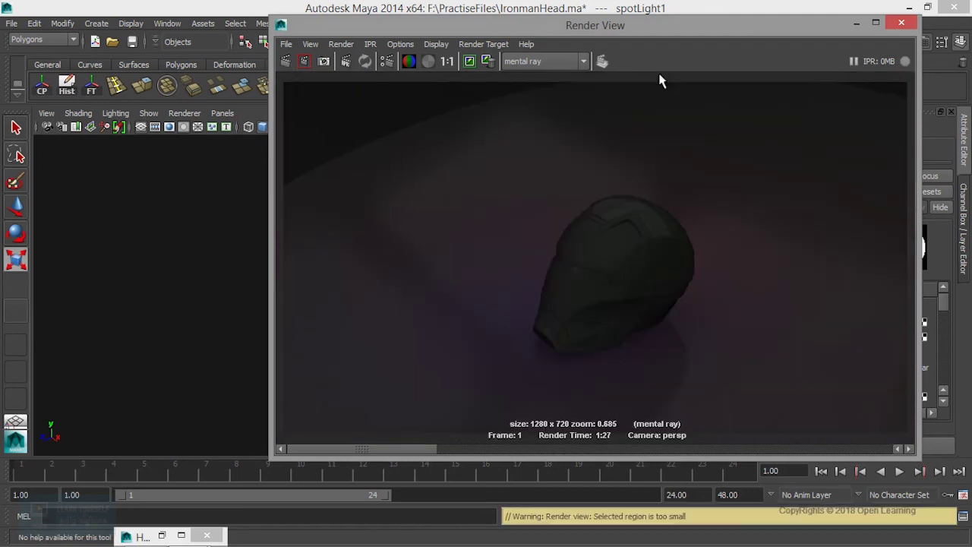
pyautogui.scroll(5, 652, 343)
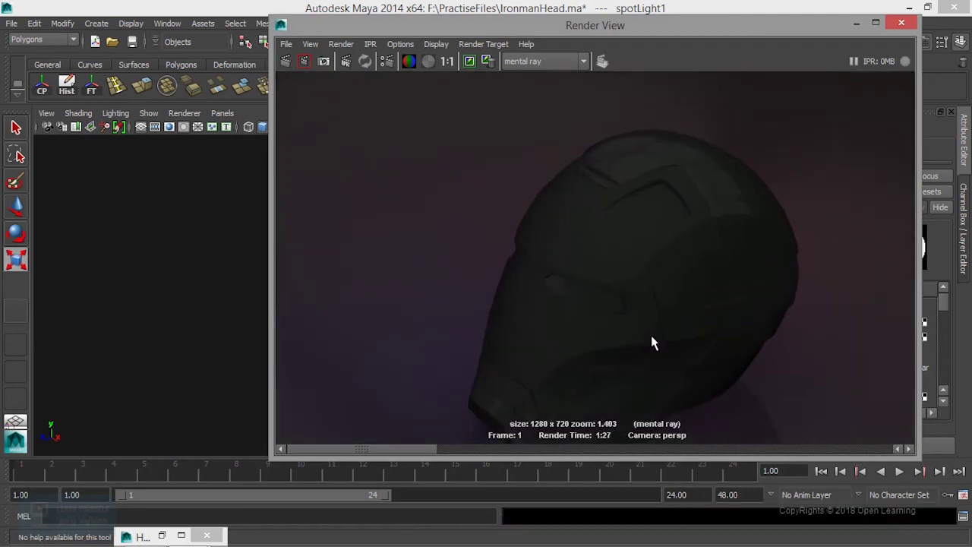
pyautogui.scroll(-3, 651, 344)
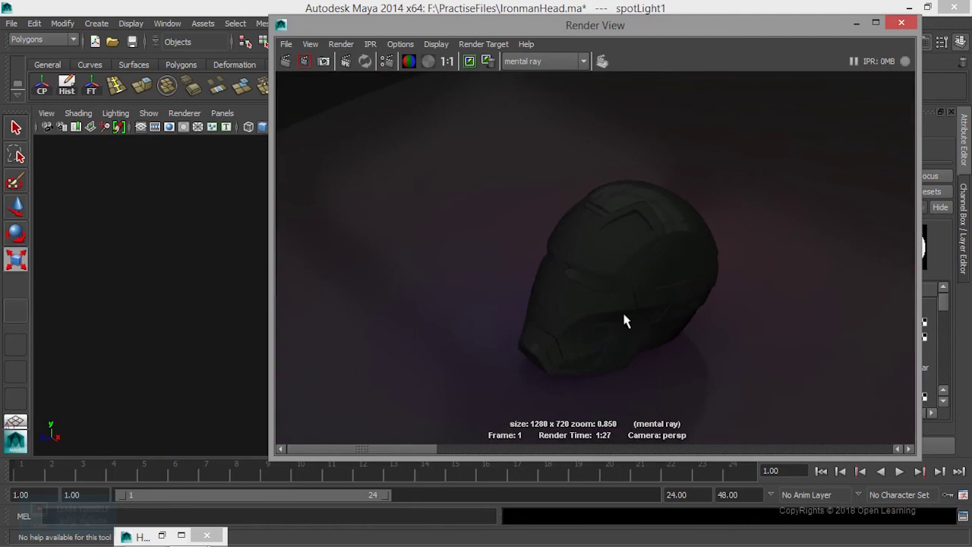
pyautogui.scroll(-2, 624, 322)
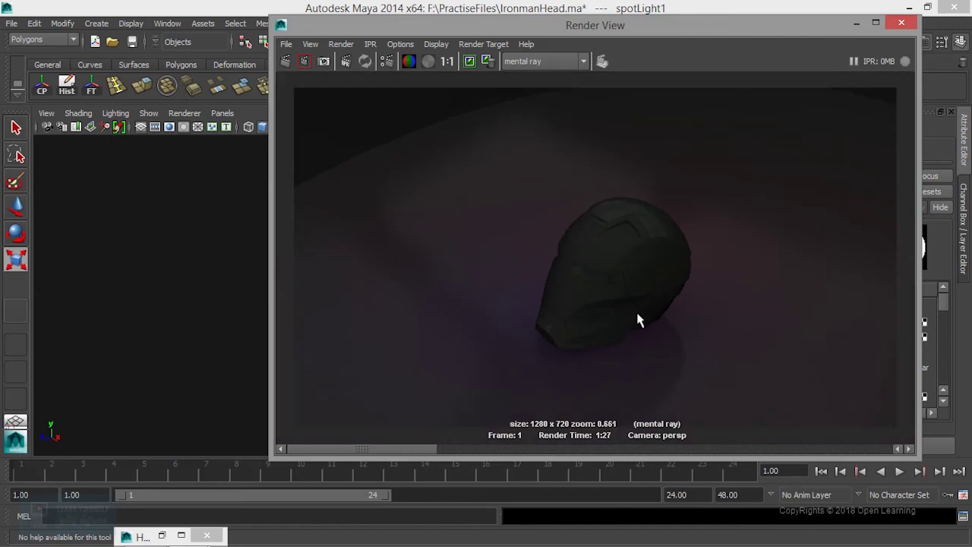
pyautogui.scroll(4, 637, 319)
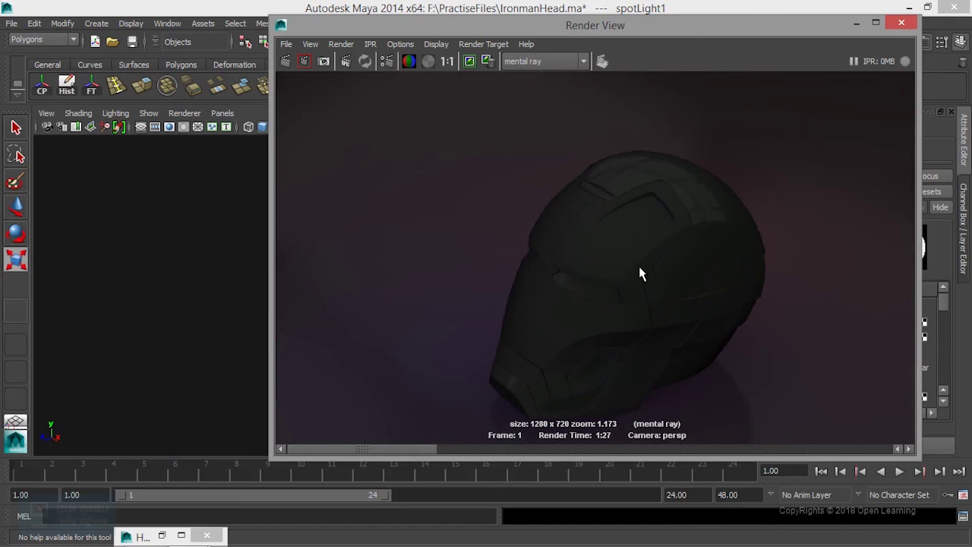
pyautogui.scroll(-3, 634, 274)
pyautogui.scroll(-2, 630, 273)
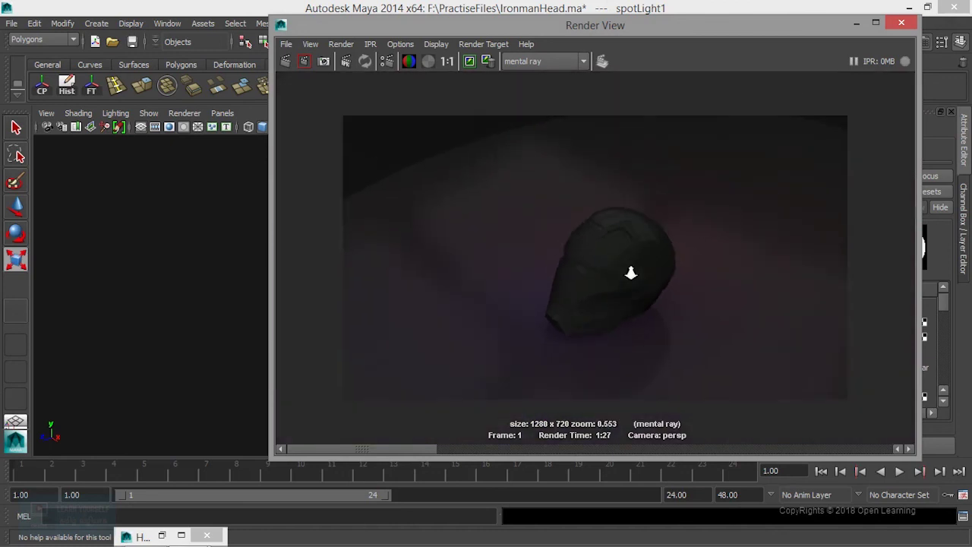
pyautogui.scroll(4, 629, 300)
pyautogui.scroll(-2, 633, 299)
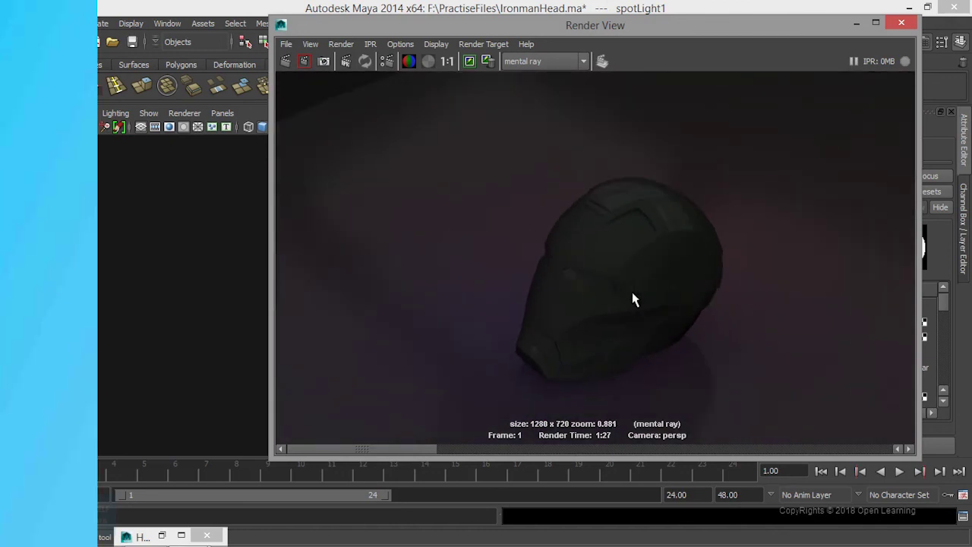